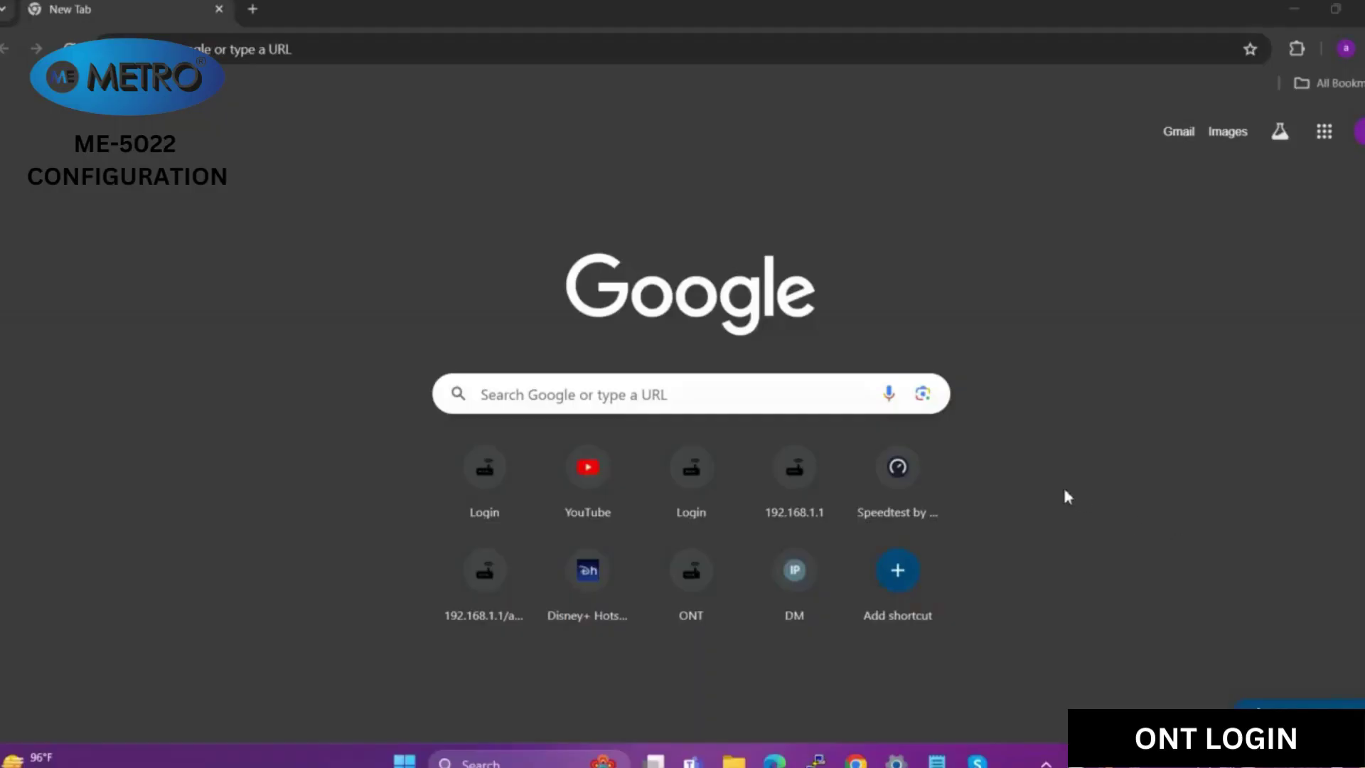
- Open the IPv4 properties of the Ethernet 2 adapter via ncpa.cpl
{"action": "key", "text": "super+r"}
{"action": "key", "text": "Return"}
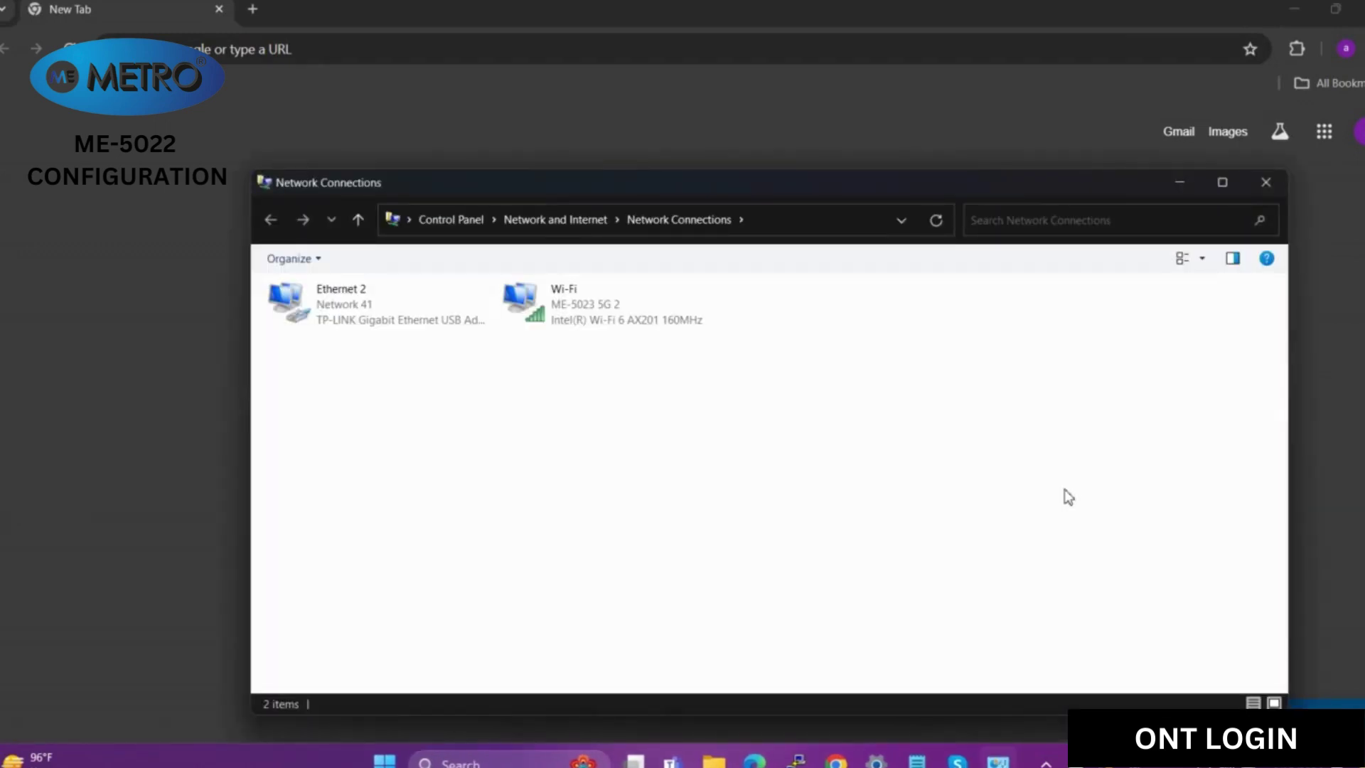
{"action": "right_click", "coordinate": [364, 317]}
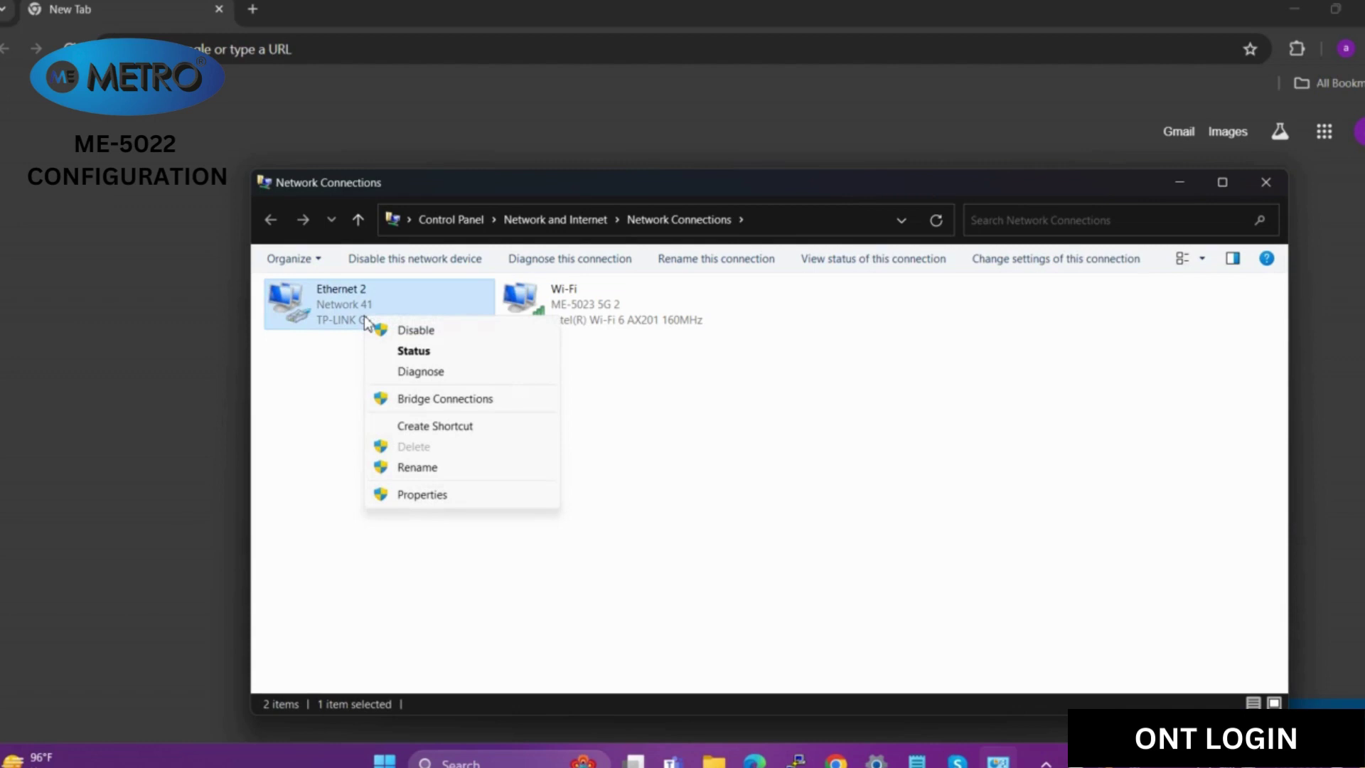
{"action": "left_click", "coordinate": [424, 495]}
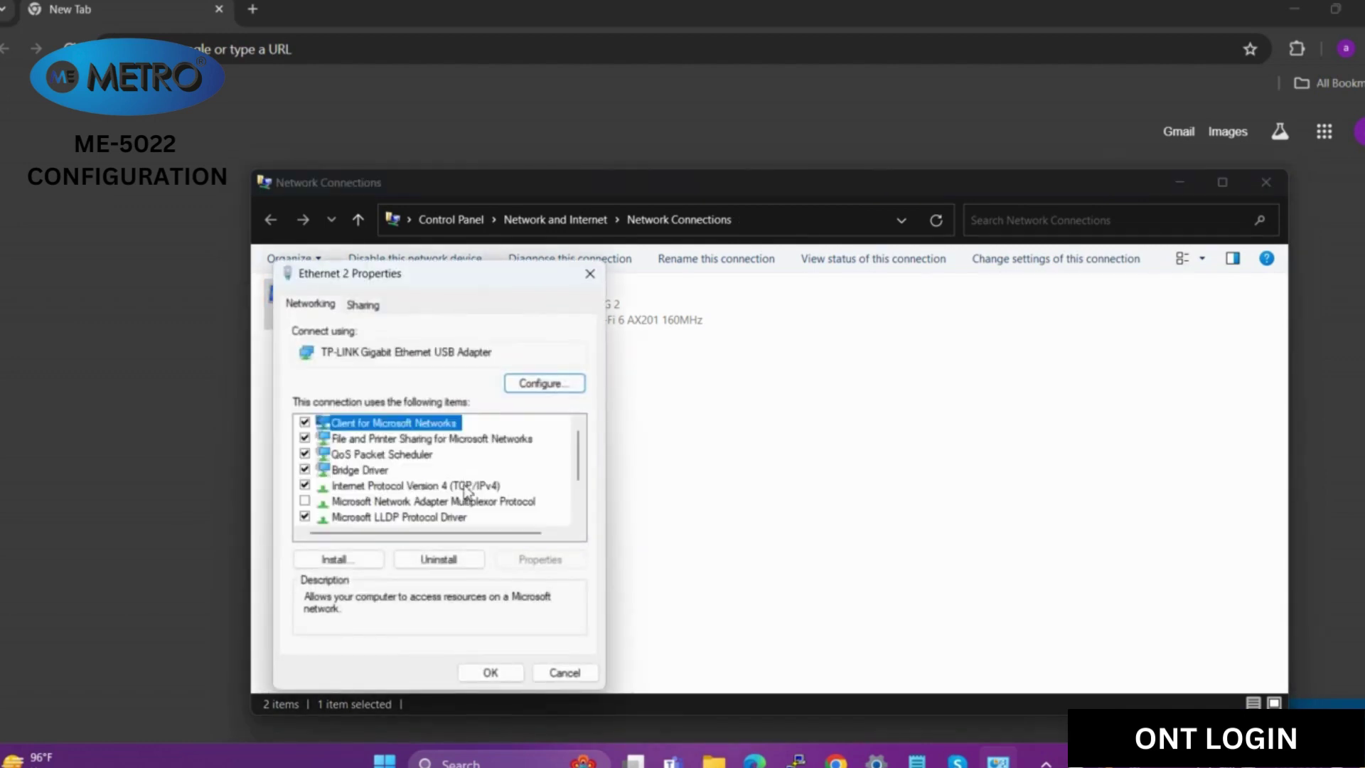
{"action": "double_click", "coordinate": [466, 488]}
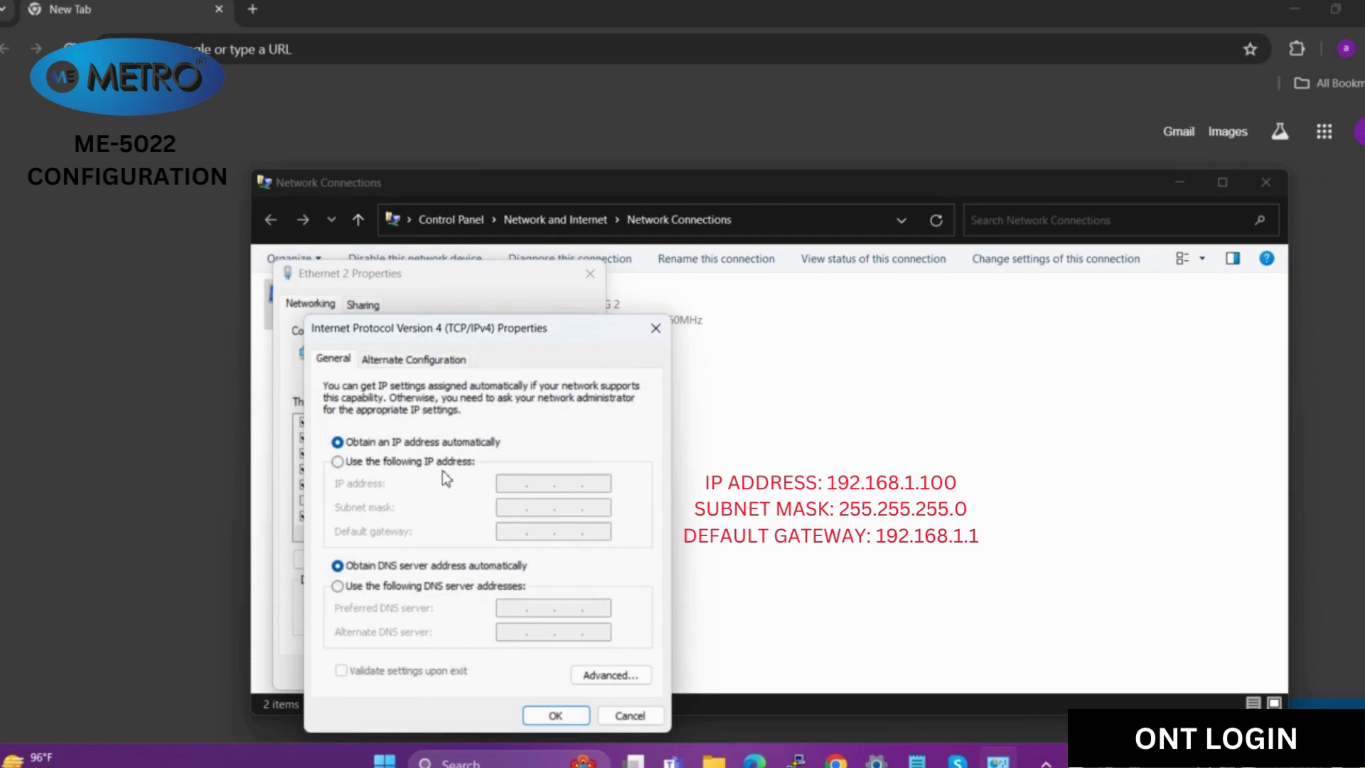
- Set fixed IPv4 address 192.168.1.100 with subnet mask 255.255.255.0 and confirm both dialogs
{"action": "left_click", "coordinate": [437, 464]}
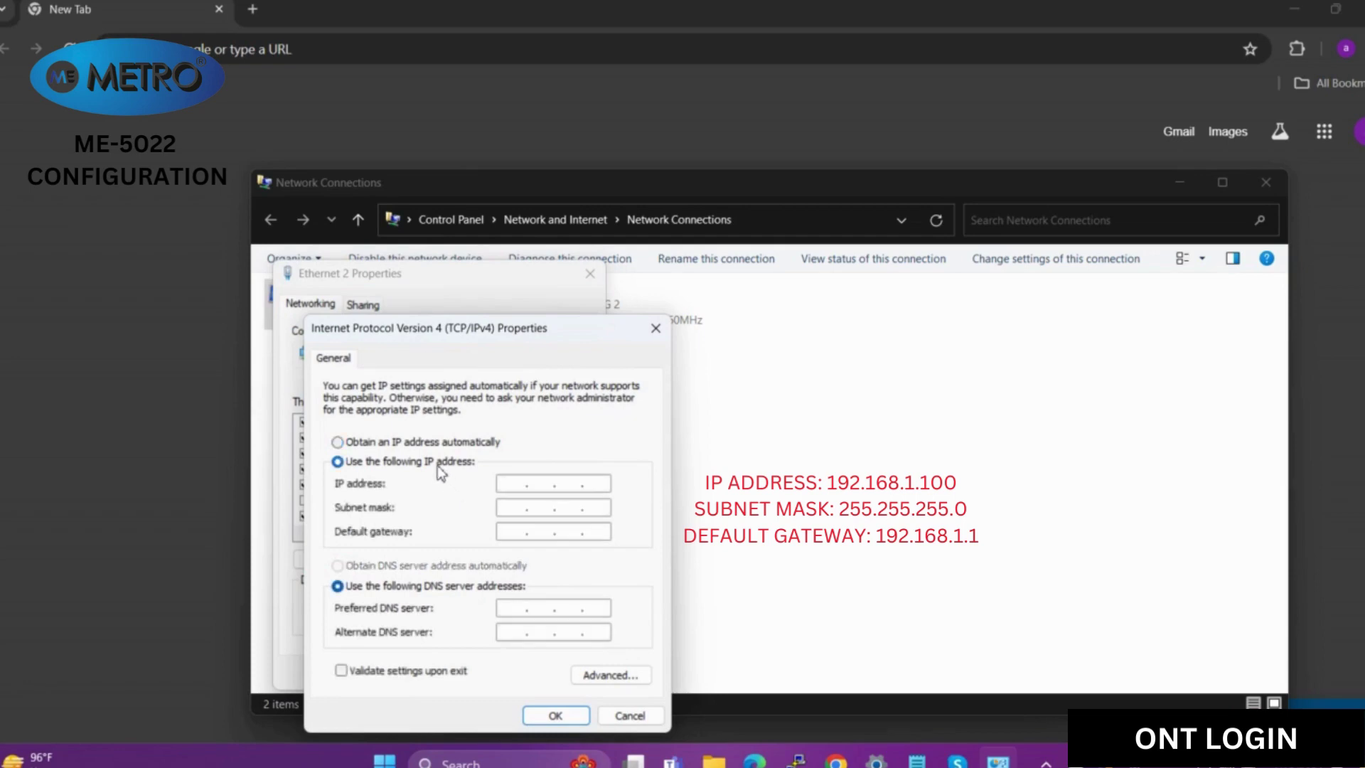
{"action": "left_click", "coordinate": [517, 486]}
{"action": "type", "text": "192 . 168 . 1"}
{"action": "left_click", "coordinate": [604, 484]}
{"action": "type", "text": "100"}
{"action": "left_click", "coordinate": [587, 507]}
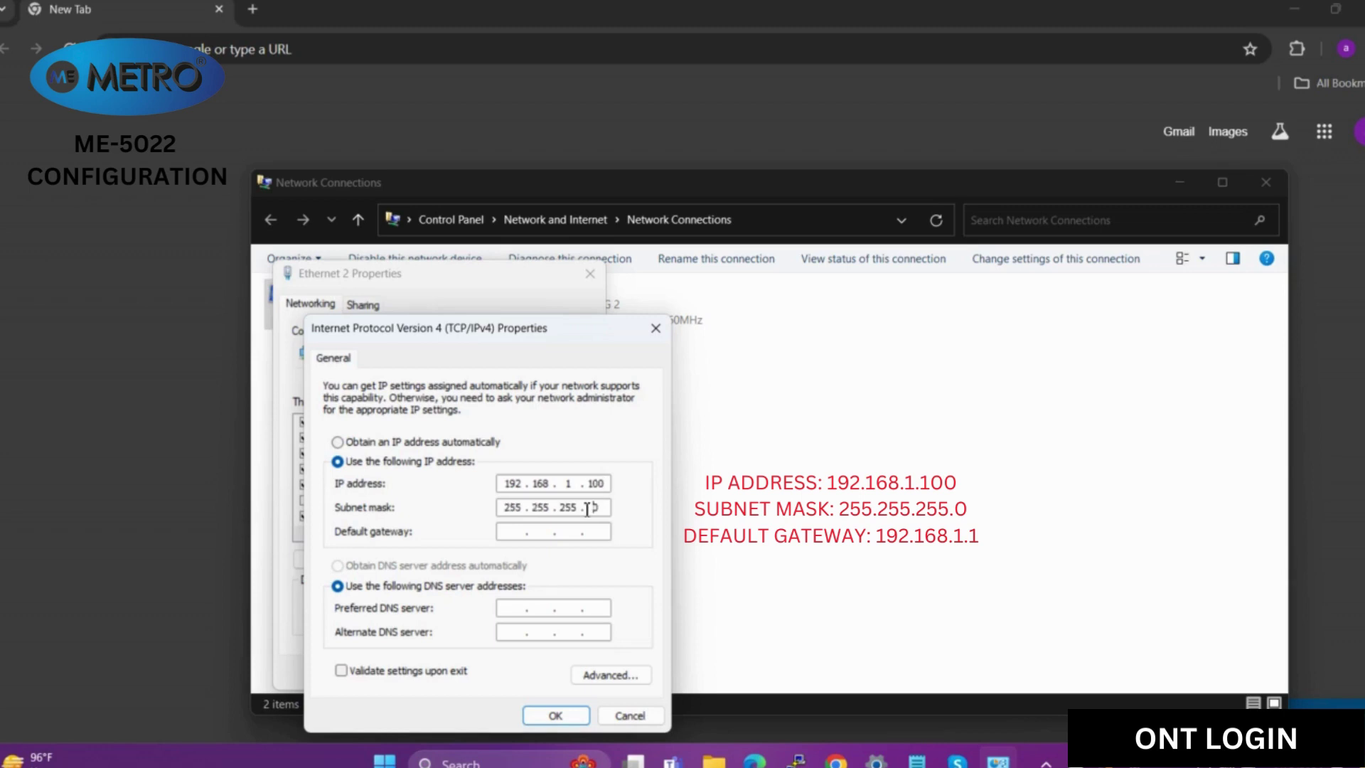
{"action": "left_click", "coordinate": [555, 715]}
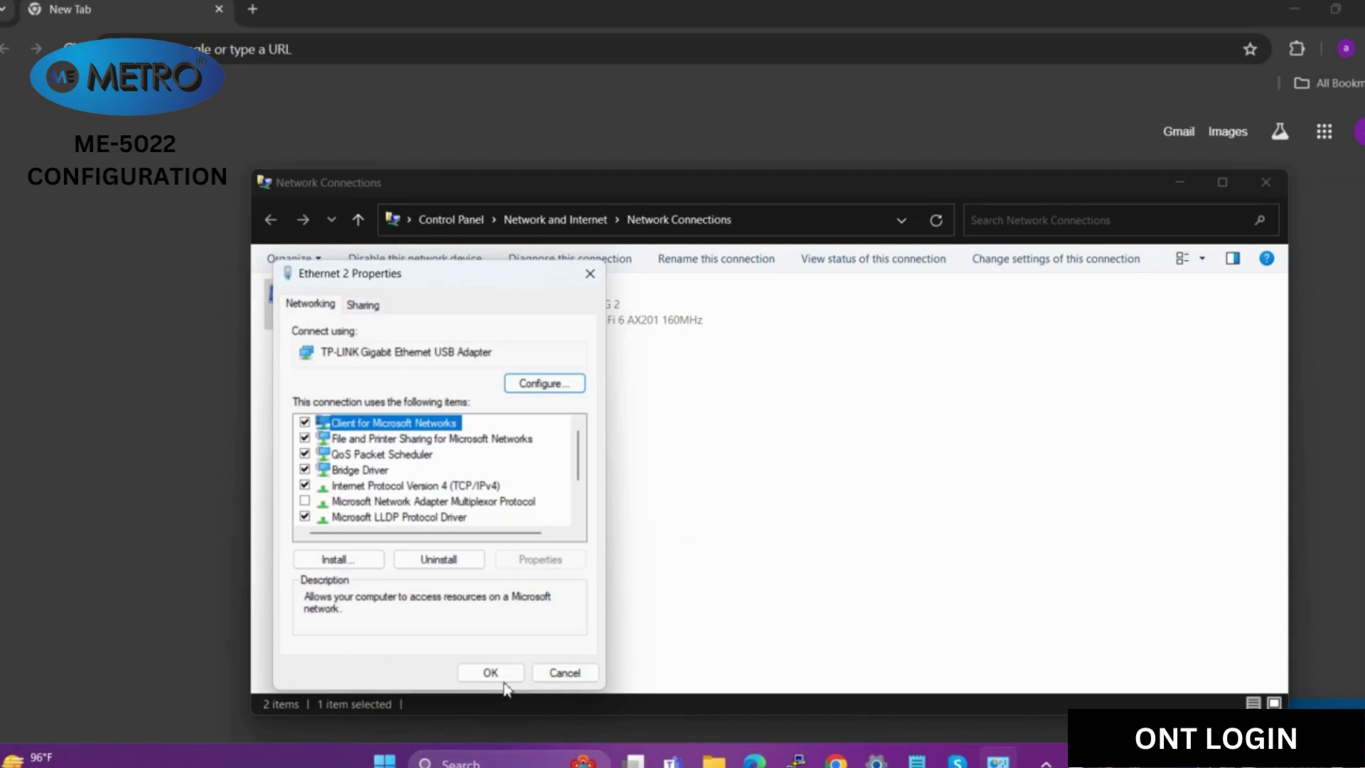
{"action": "left_click", "coordinate": [502, 675]}
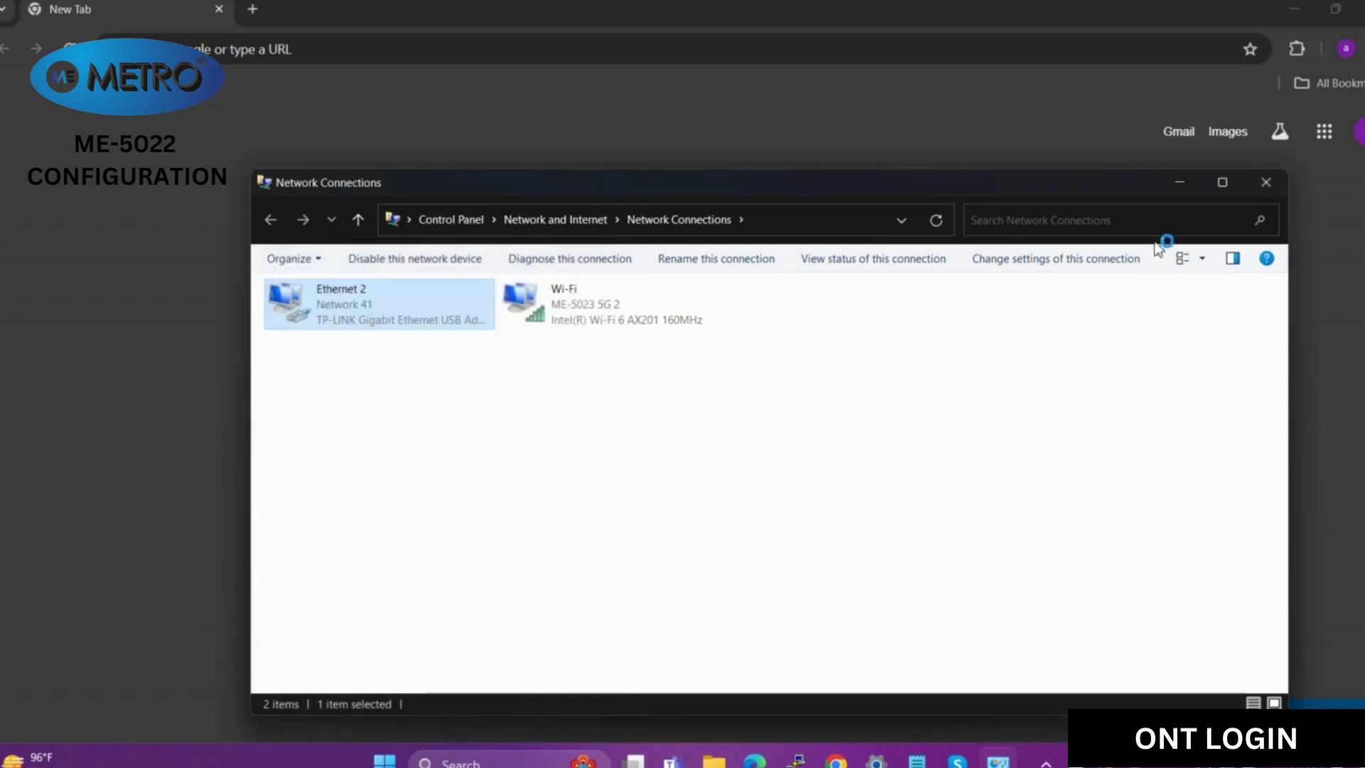
- Minimize Network Connections and load the device page at 192.168.1.1 in Chrome
{"action": "left_click", "coordinate": [1177, 184]}
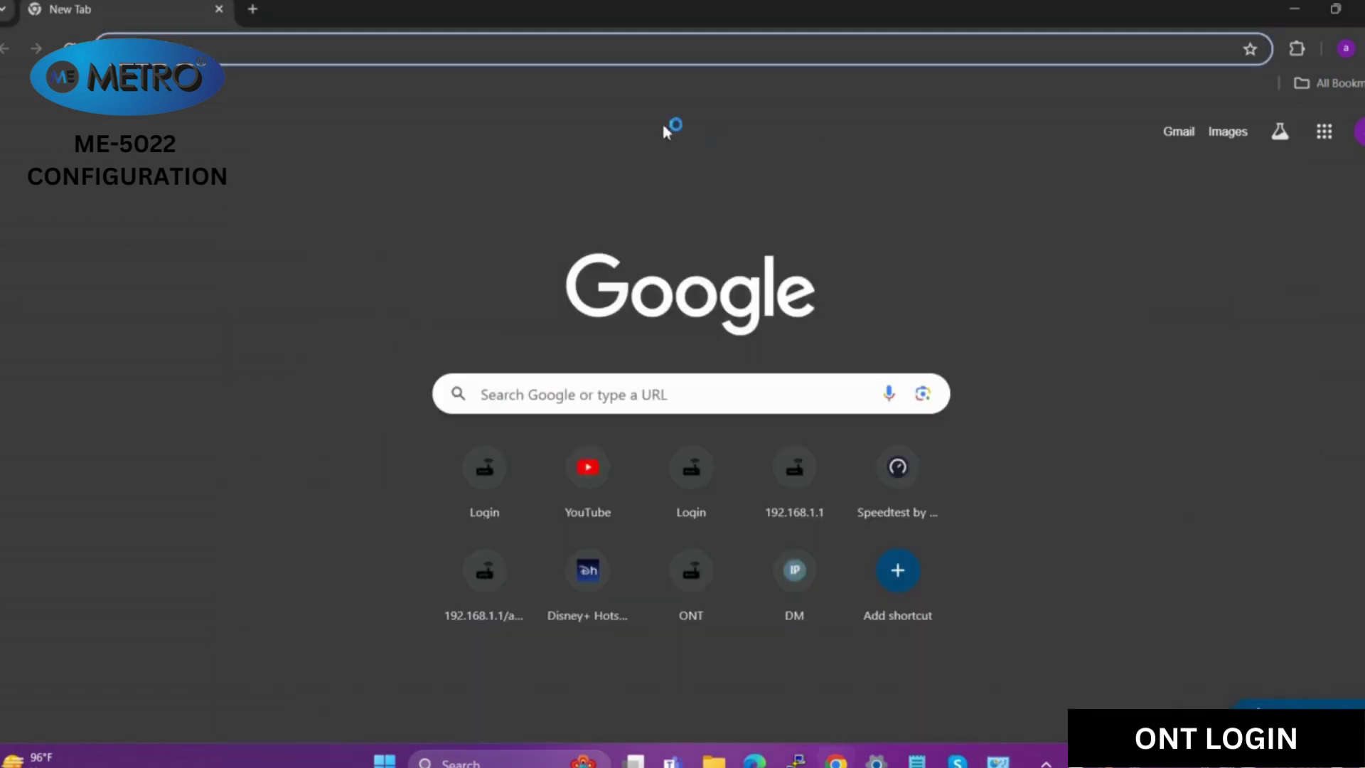
{"action": "left_click", "coordinate": [548, 53]}
{"action": "type", "text": "192.168"}
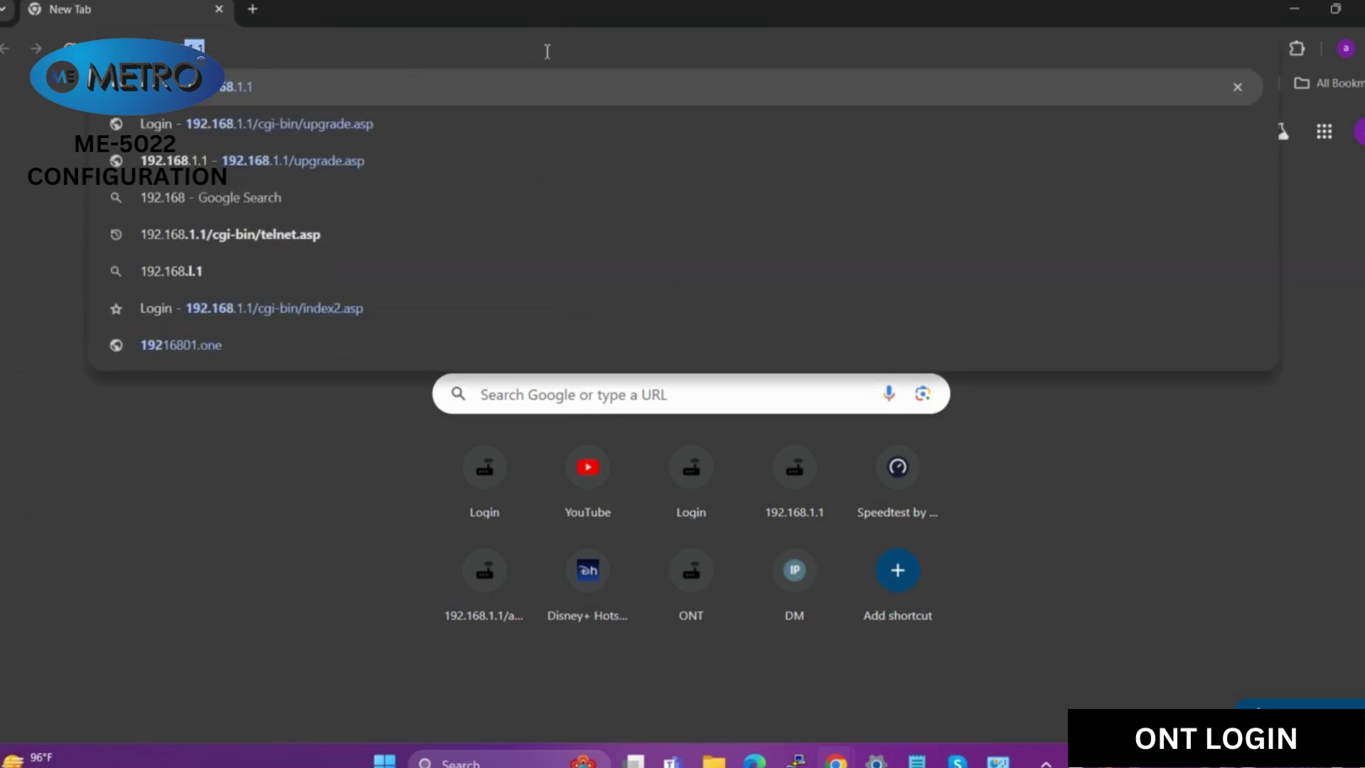
{"action": "key", "text": "Return"}
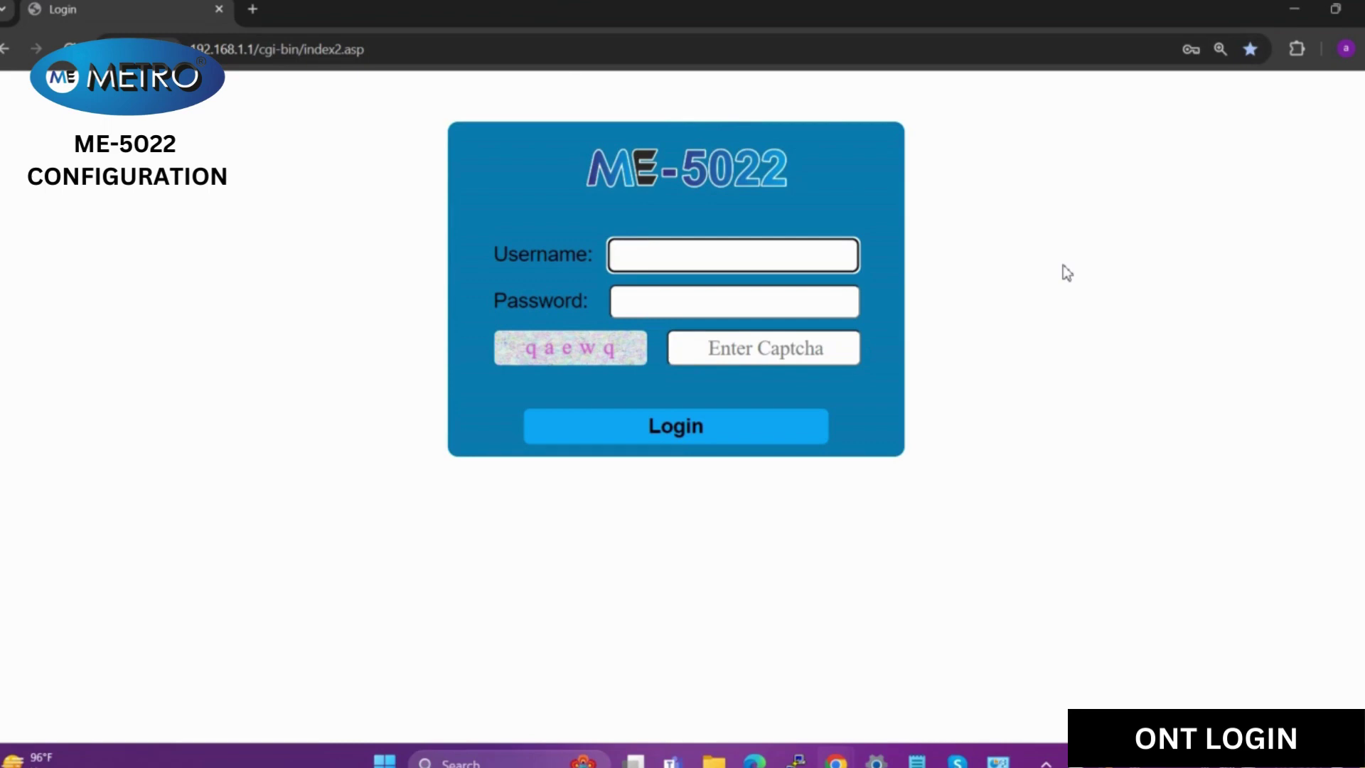
- Enter the admin username, the password and the captcha code, fixing a captcha typo
{"action": "type", "text": "MEadmin"}
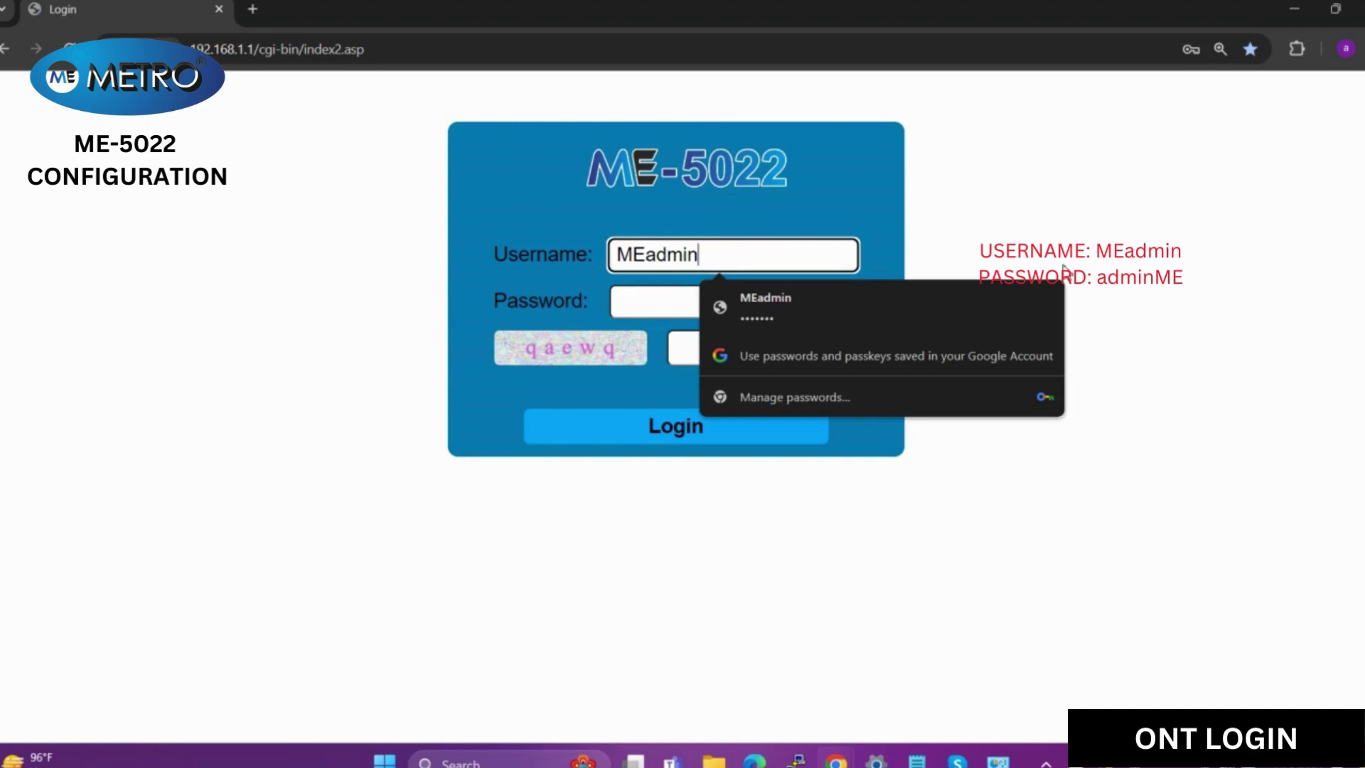
{"action": "key", "text": "Tab"}
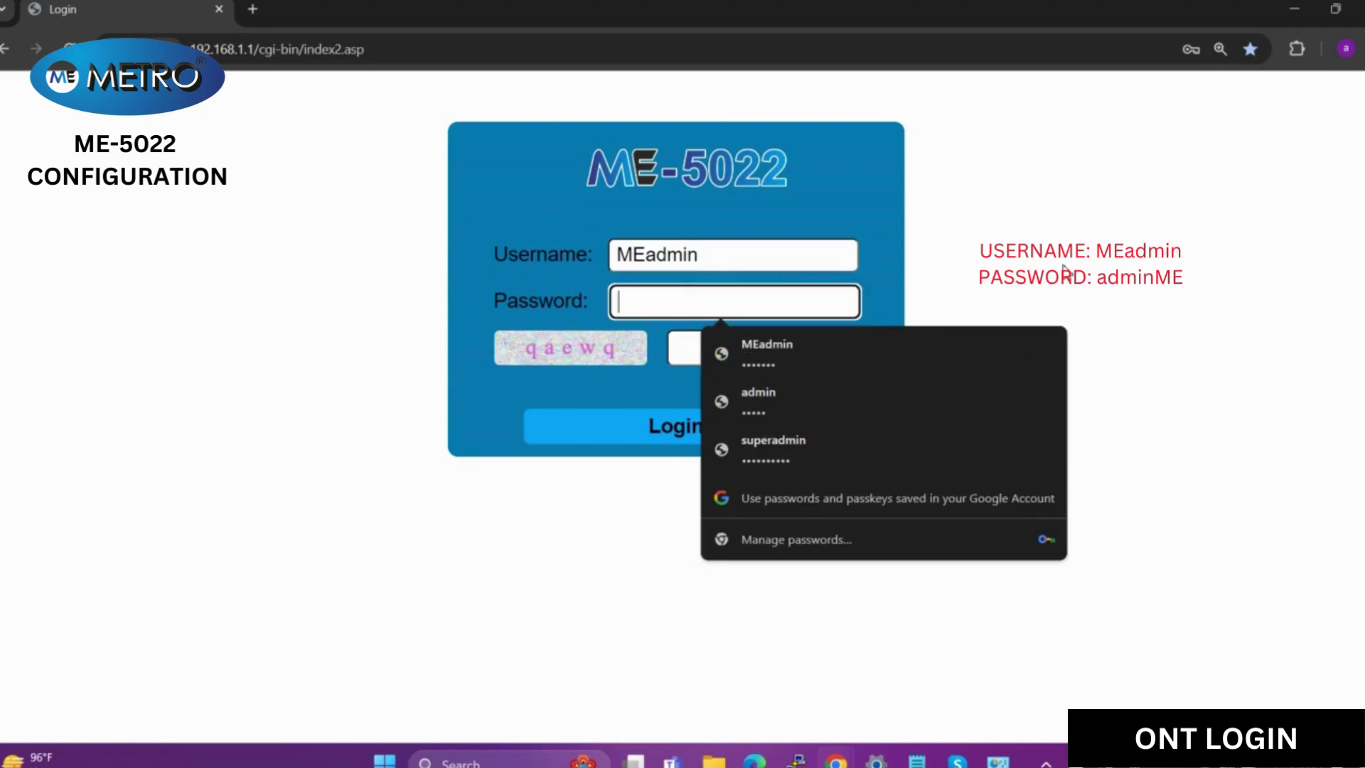
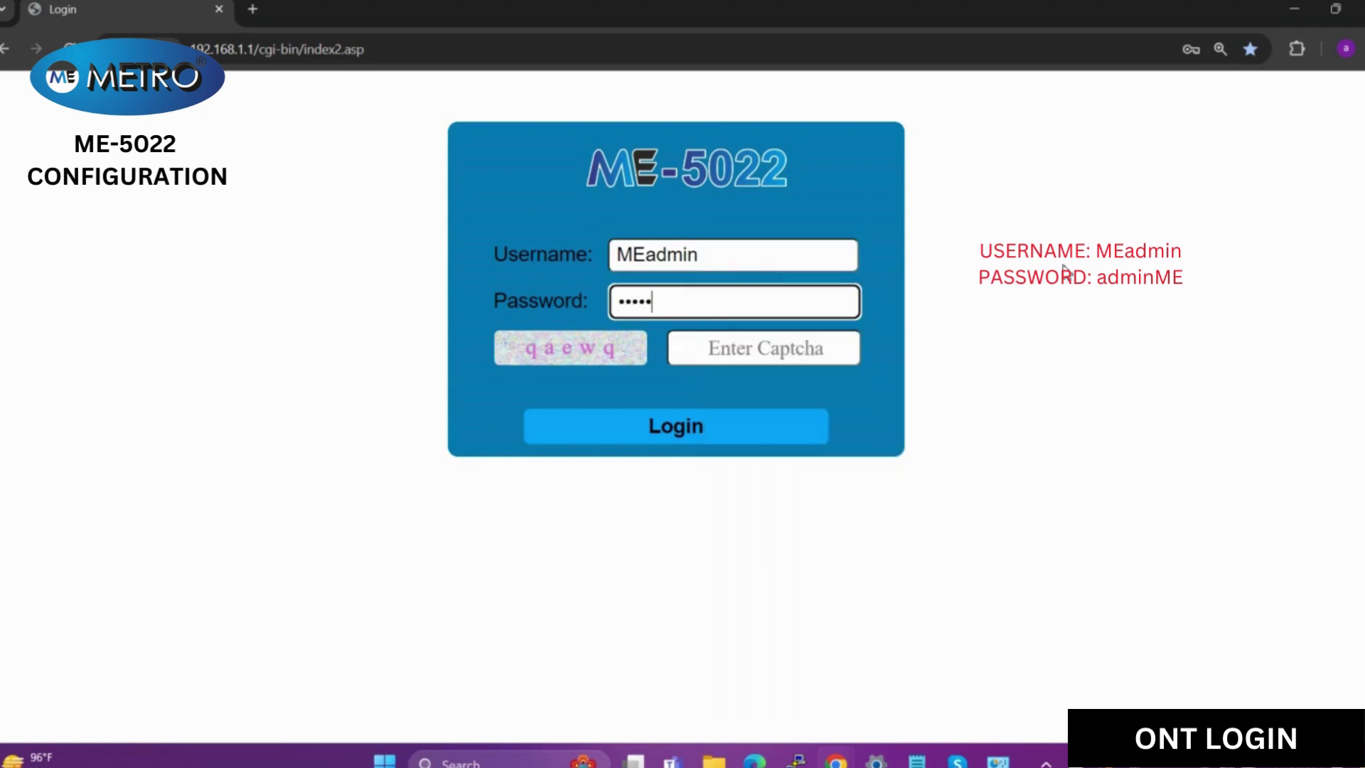
{"action": "left_click", "coordinate": [815, 361]}
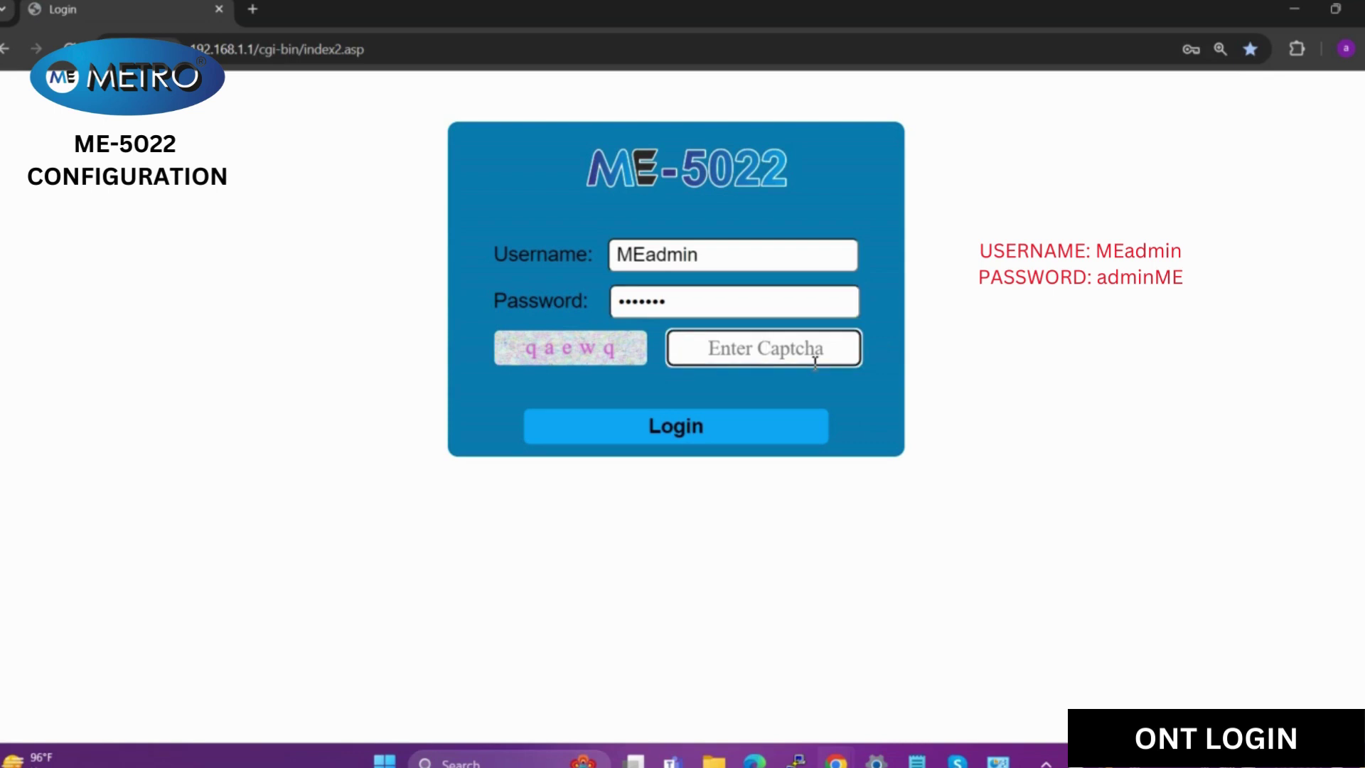
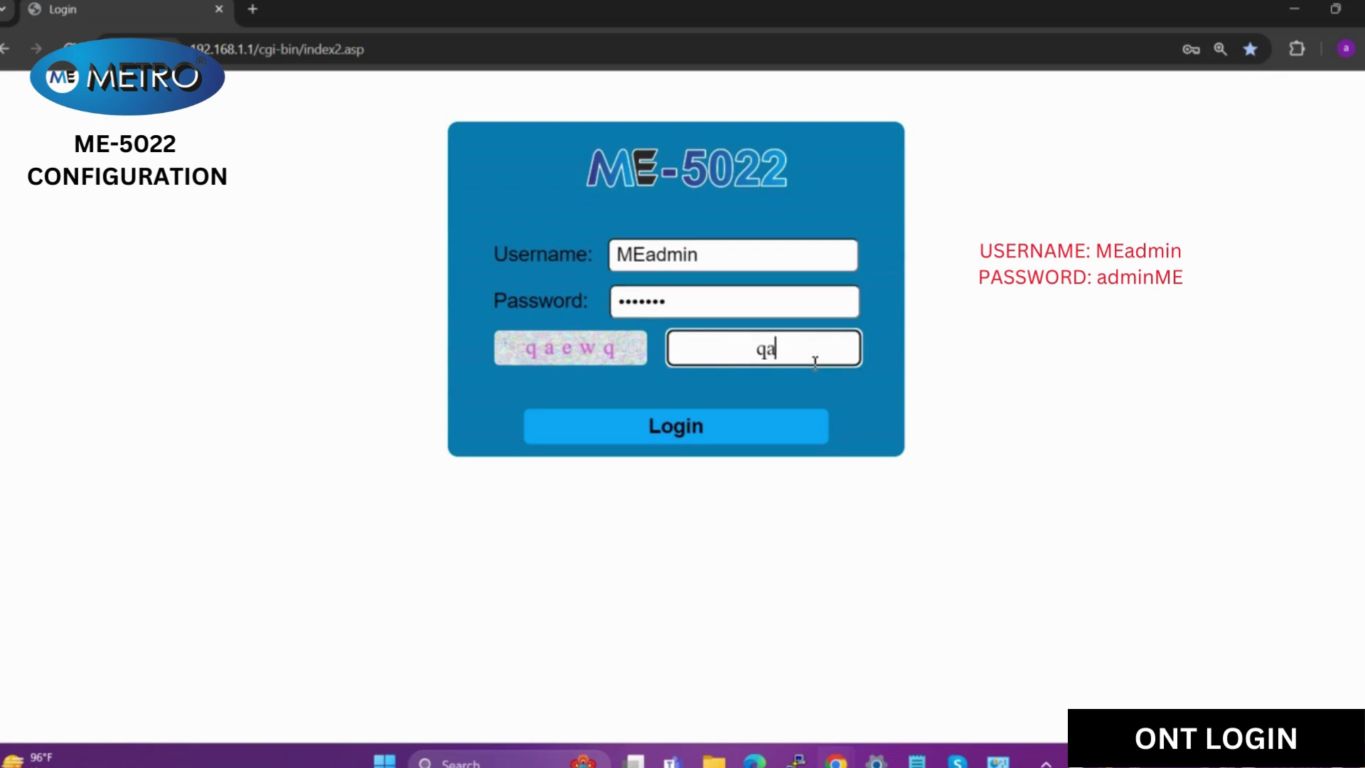
{"action": "key", "text": "BackSpace"}
{"action": "key", "text": "BackSpace"}
- Log in, then go from Network back to Status showing model ME-5022, software V1.0.20XM
{"action": "left_click", "coordinate": [730, 429]}
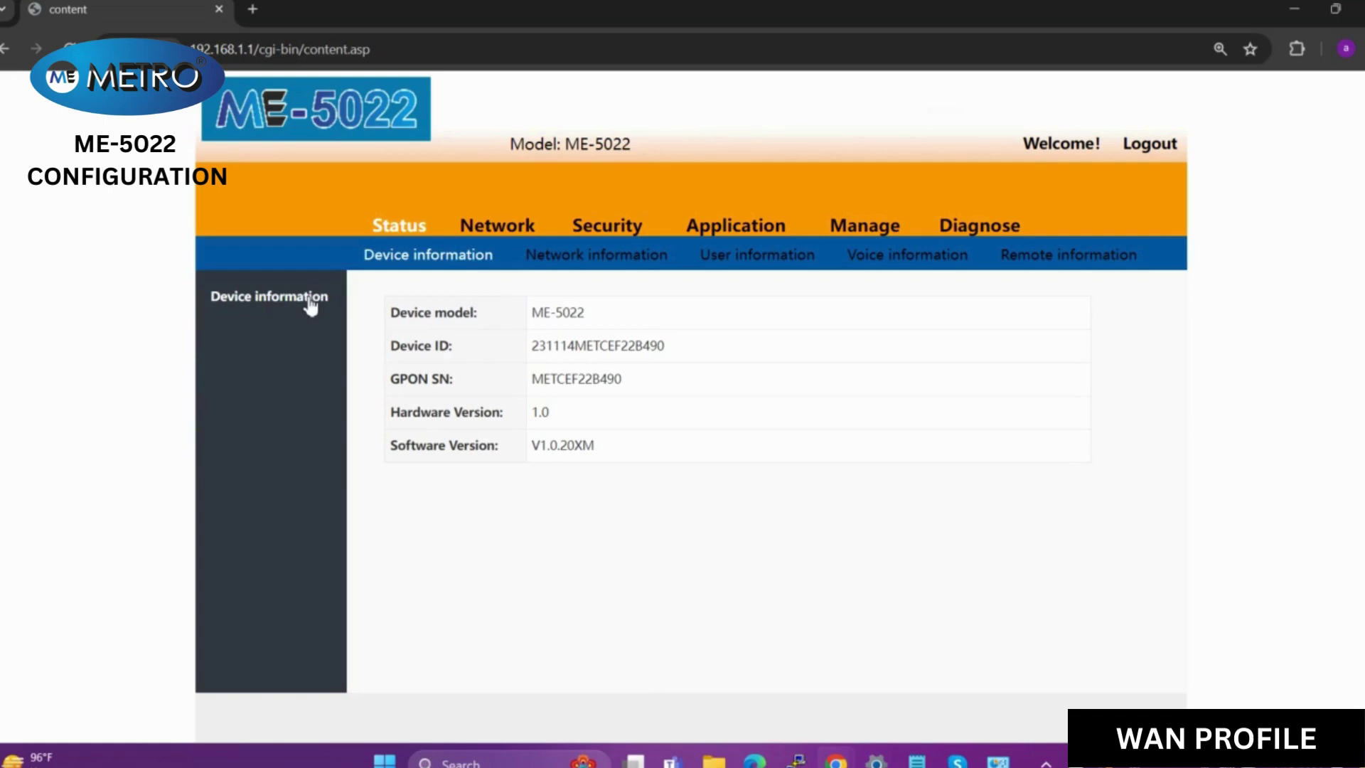
{"action": "left_click", "coordinate": [482, 231]}
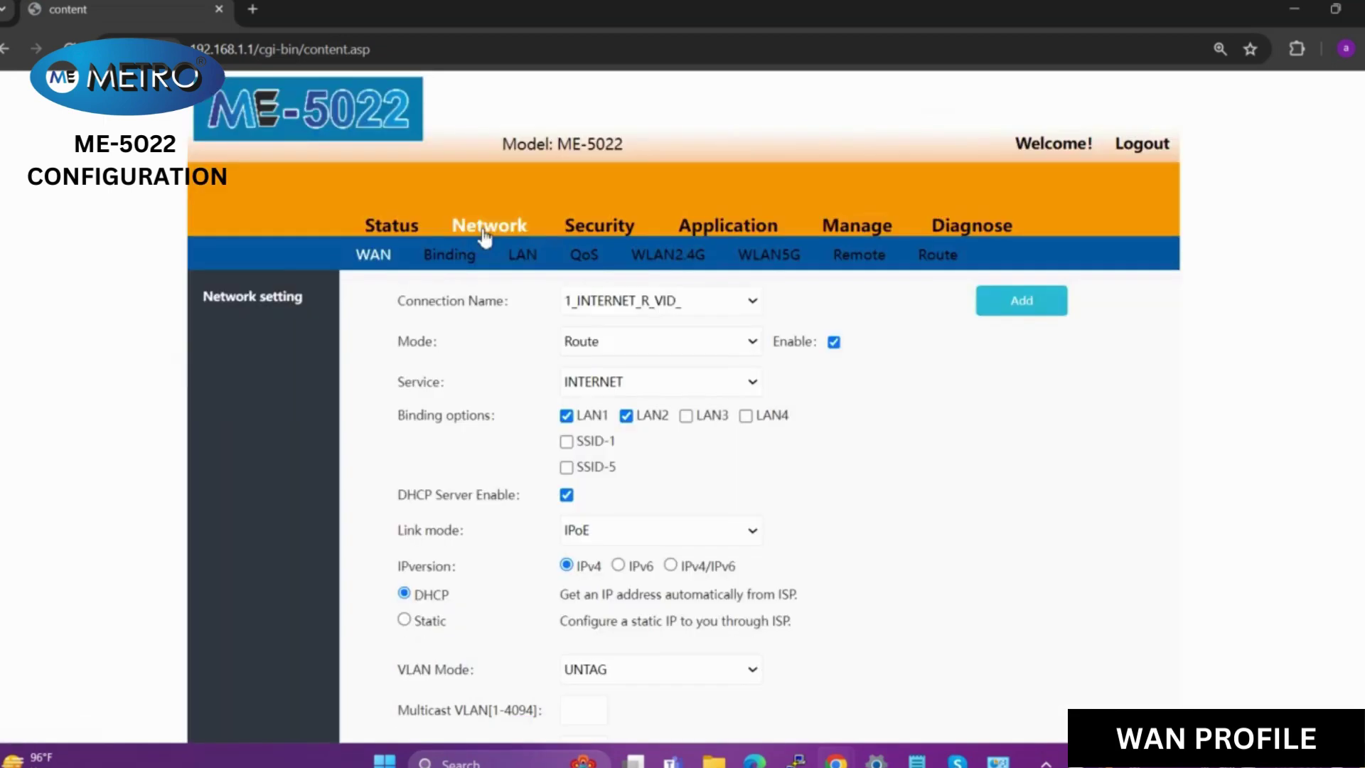
{"action": "left_click", "coordinate": [413, 235]}
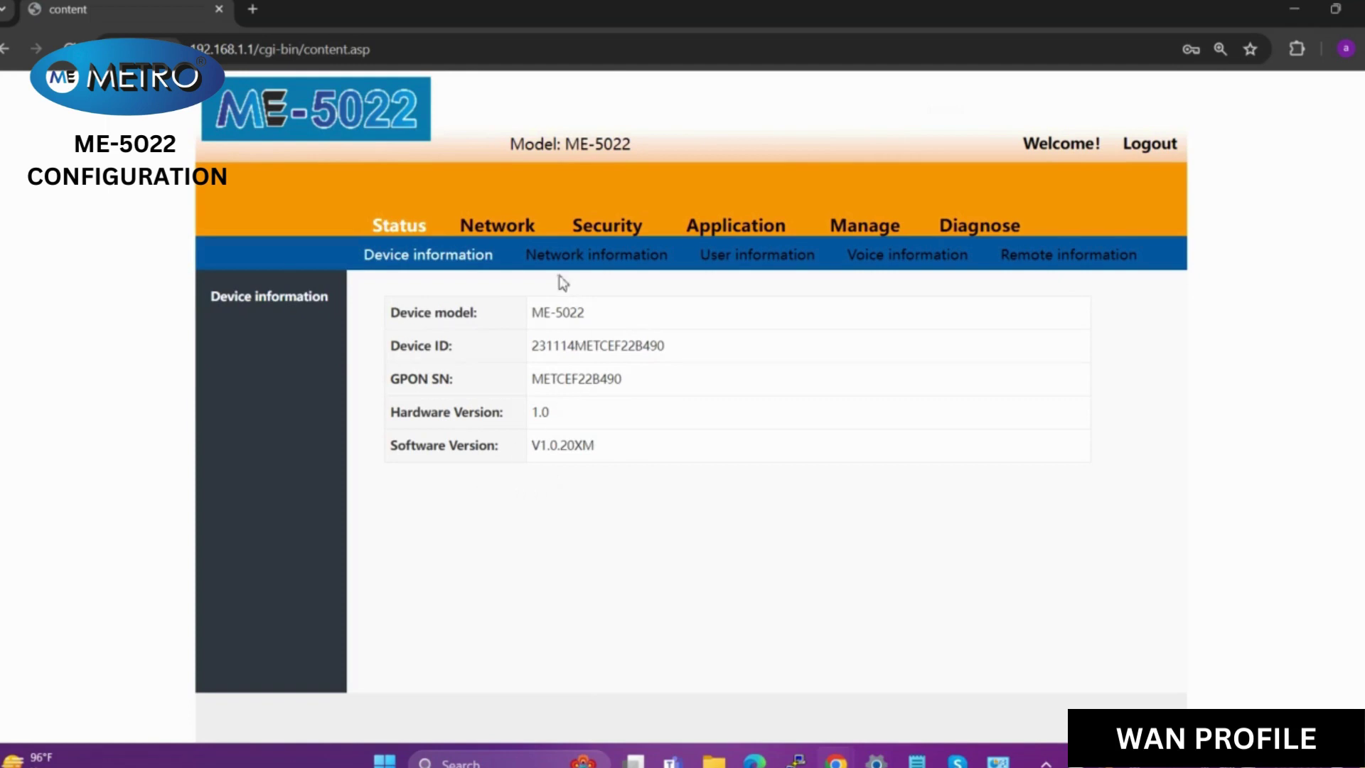
- Select WAN connection 1_INTERNET_R_VID_, keep service INTERNET, and bind it to LAN1–LAN4
{"action": "left_click", "coordinate": [515, 226]}
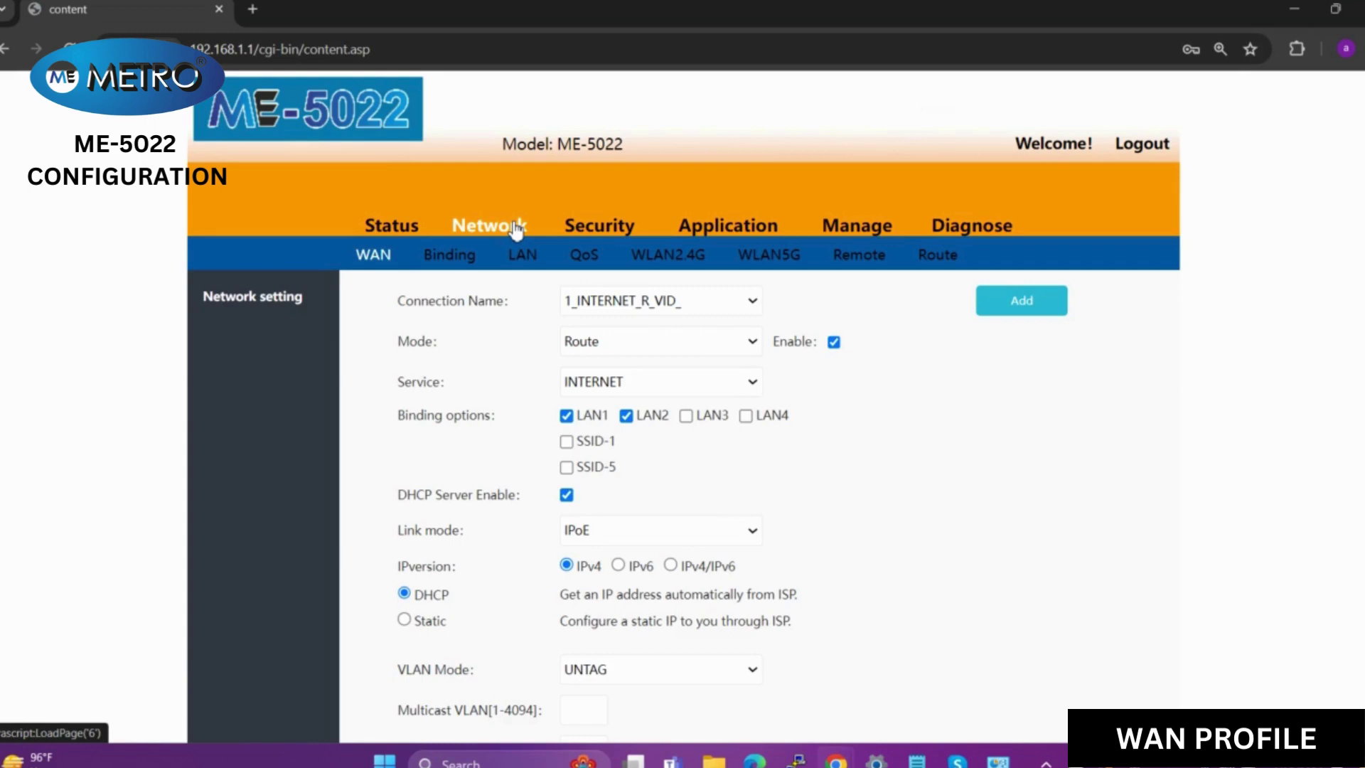
{"action": "left_click", "coordinate": [752, 302]}
{"action": "left_click", "coordinate": [722, 321]}
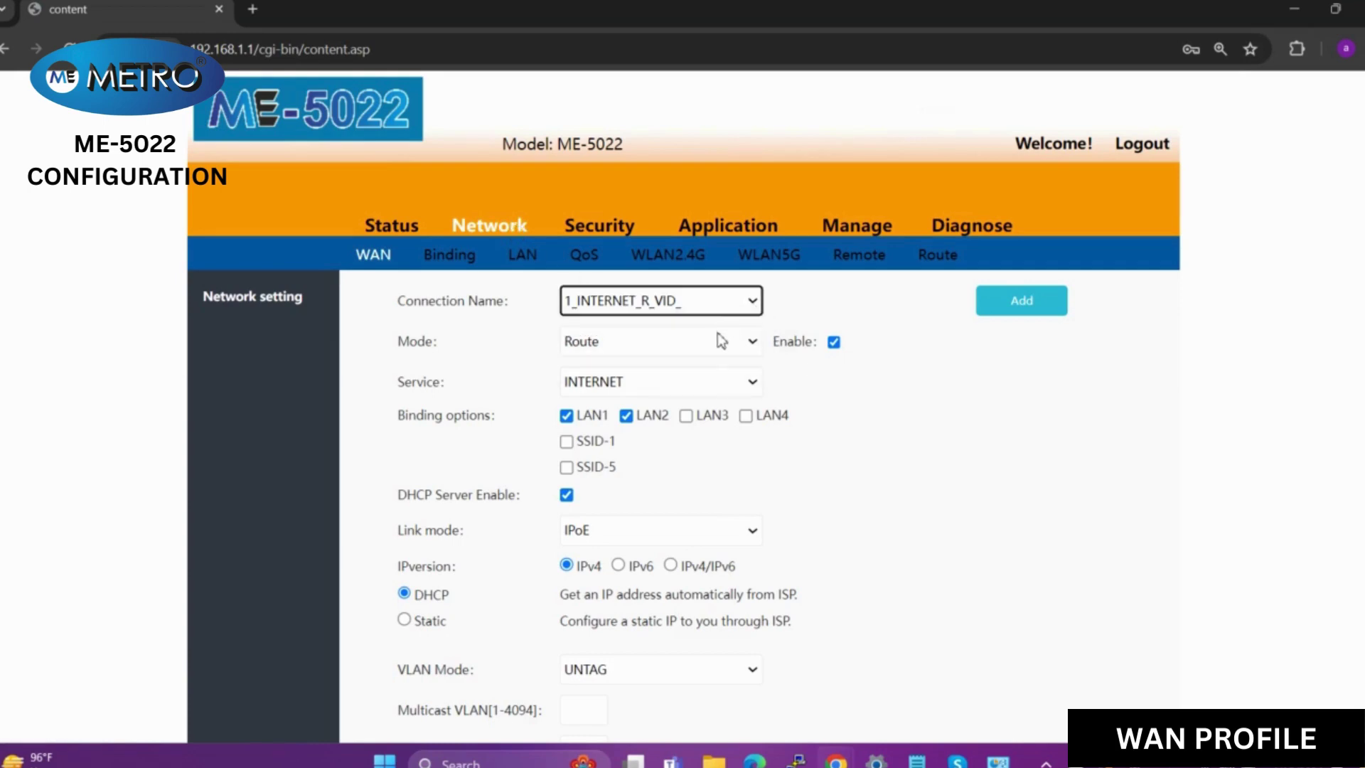
{"action": "left_click", "coordinate": [704, 384]}
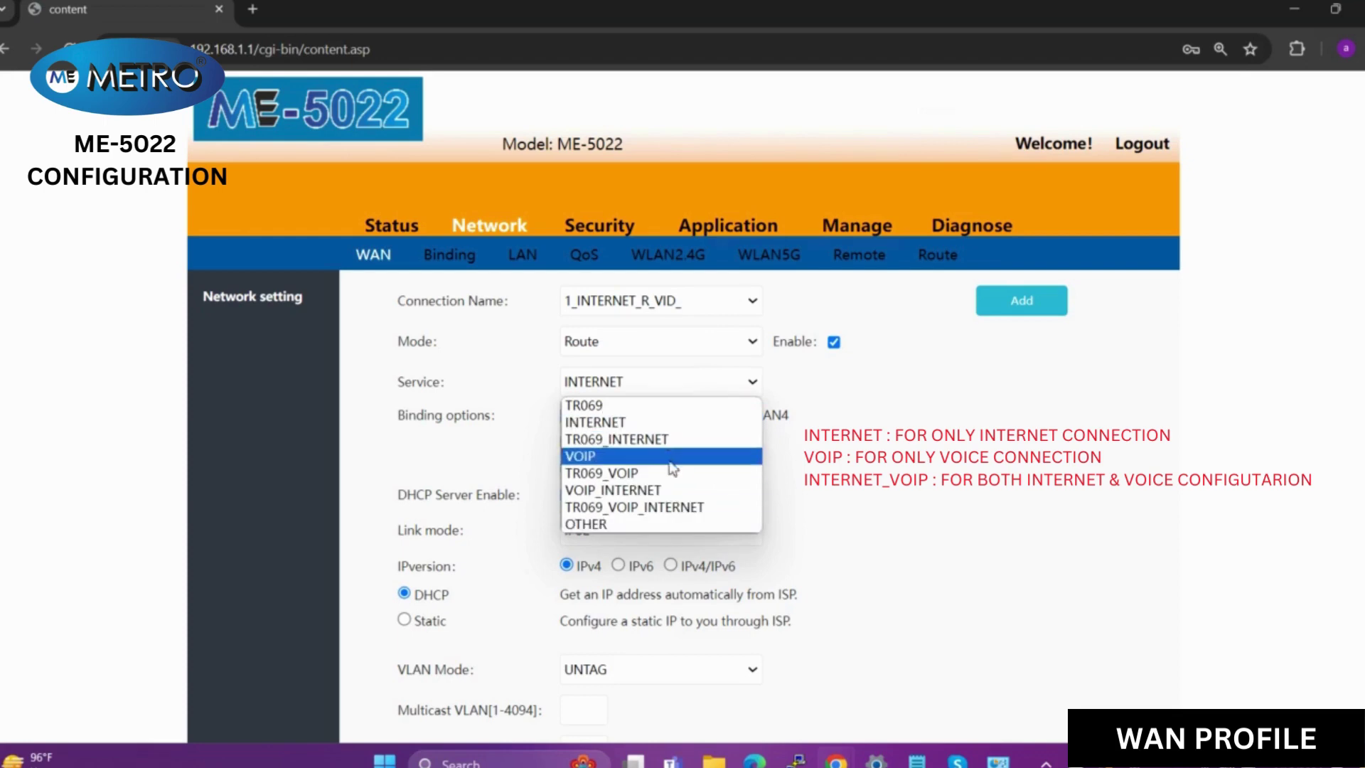
{"action": "left_click", "coordinate": [668, 423]}
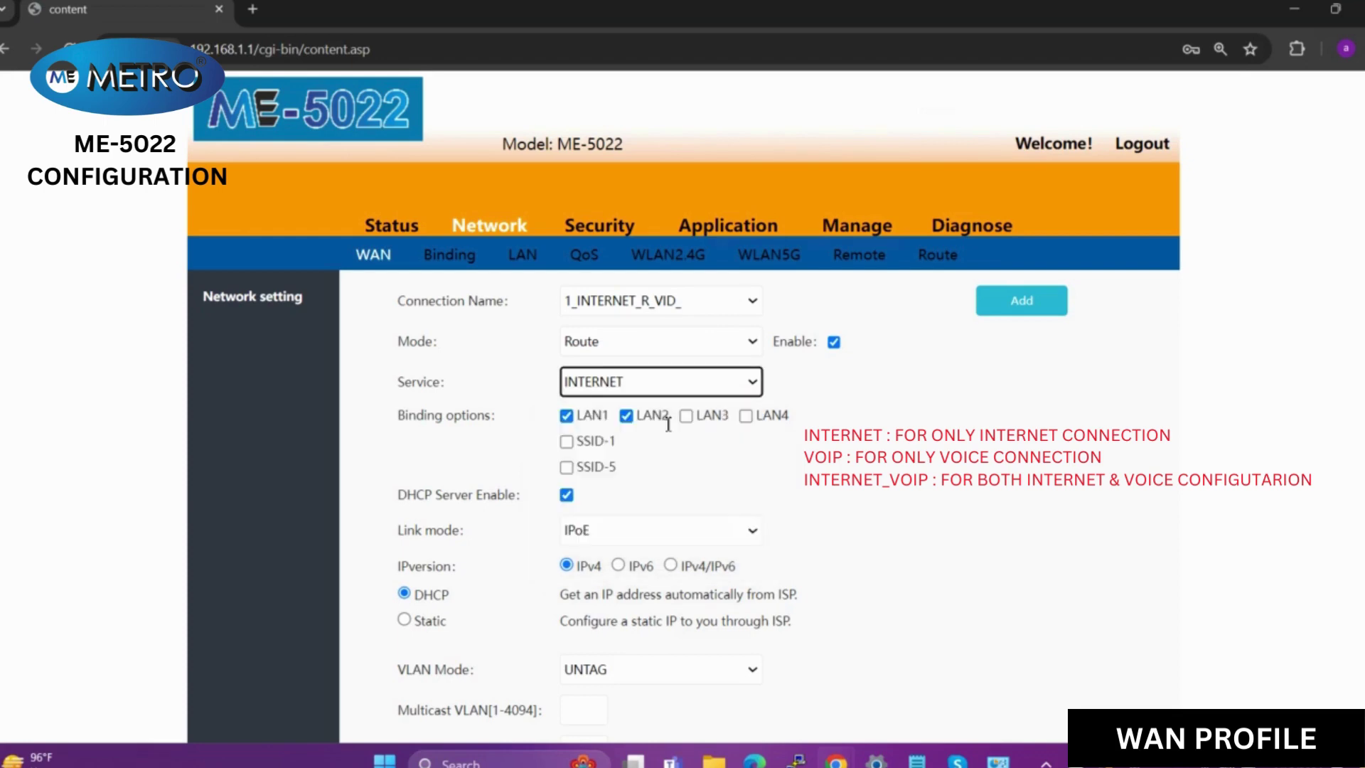
{"action": "left_click", "coordinate": [577, 417]}
{"action": "left_click", "coordinate": [625, 420]}
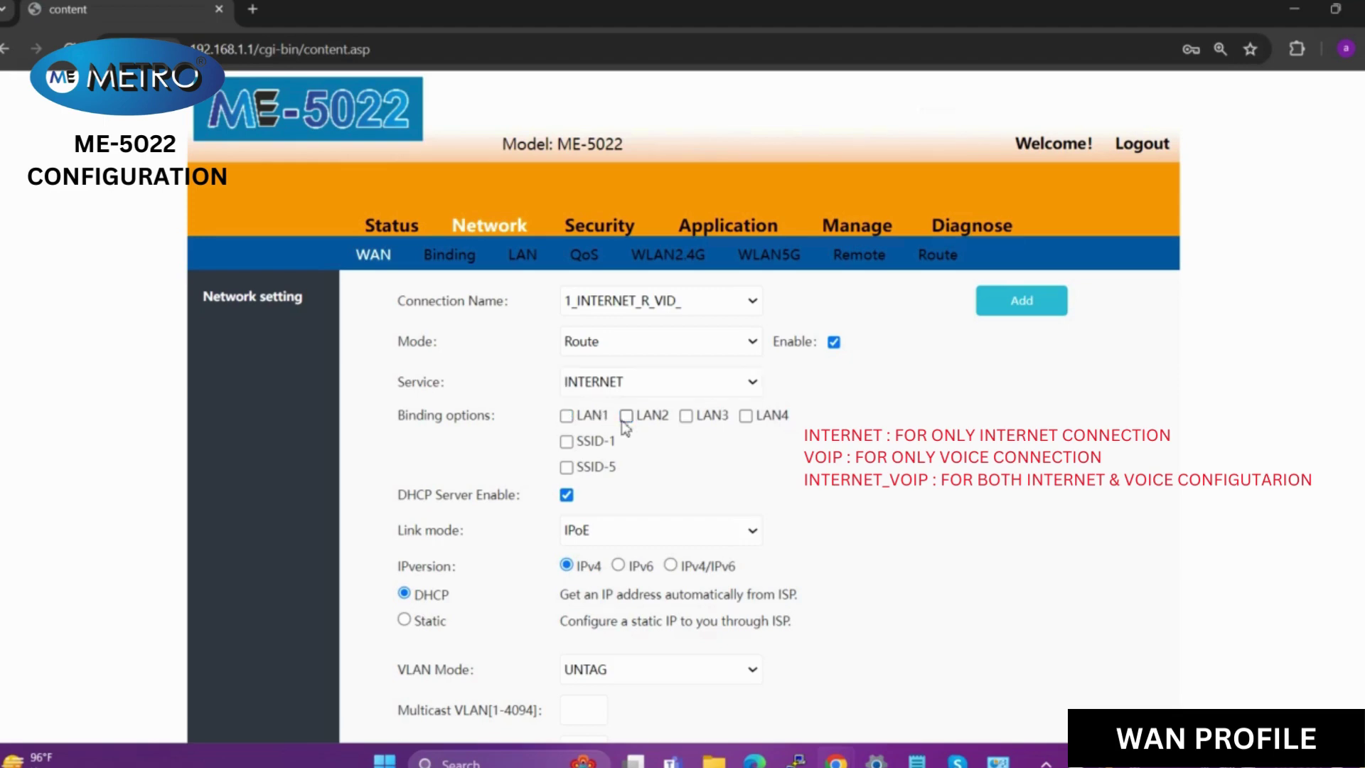
{"action": "left_click", "coordinate": [566, 417]}
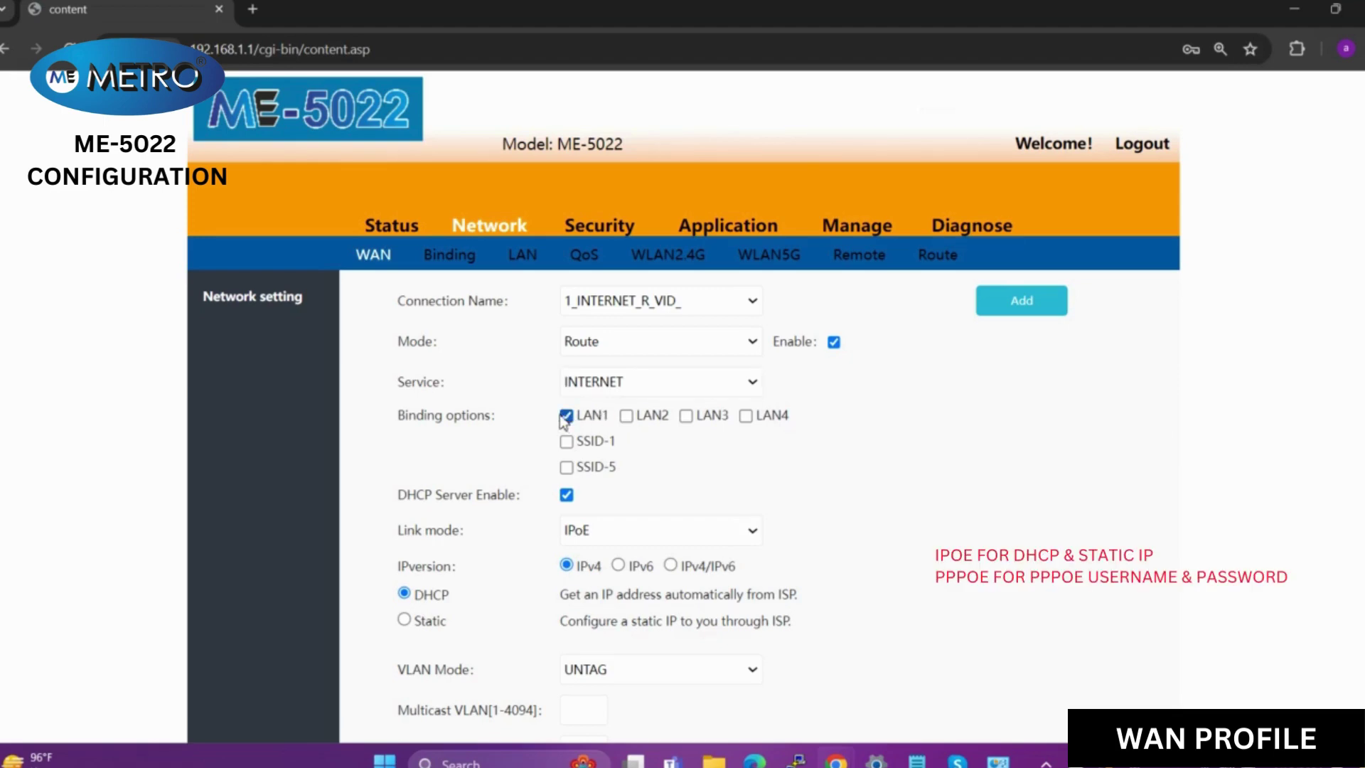
{"action": "left_click", "coordinate": [627, 419]}
{"action": "left_click", "coordinate": [685, 417]}
{"action": "left_click", "coordinate": [746, 418]}
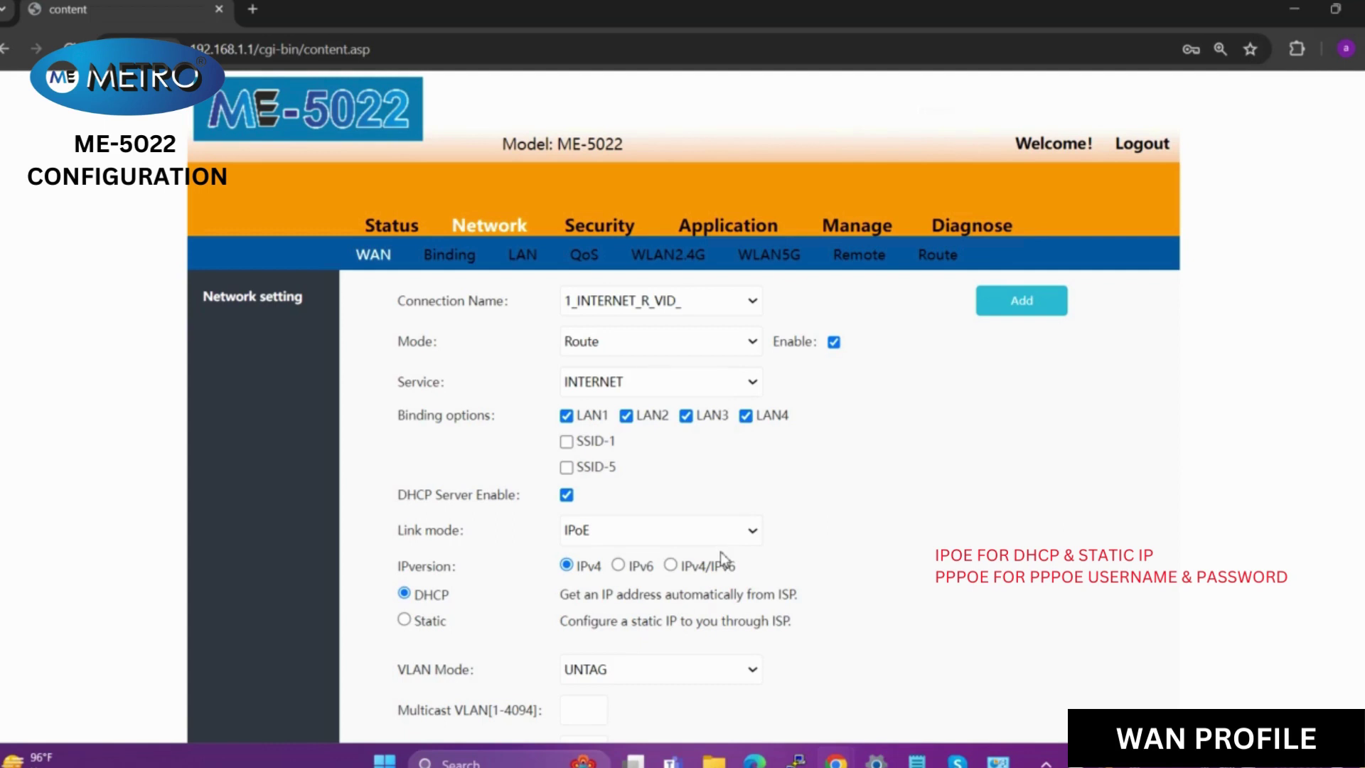
- Keep link mode IPoE and VLAN mode UNTAG, then apply the internet connection
{"action": "left_click", "coordinate": [742, 541]}
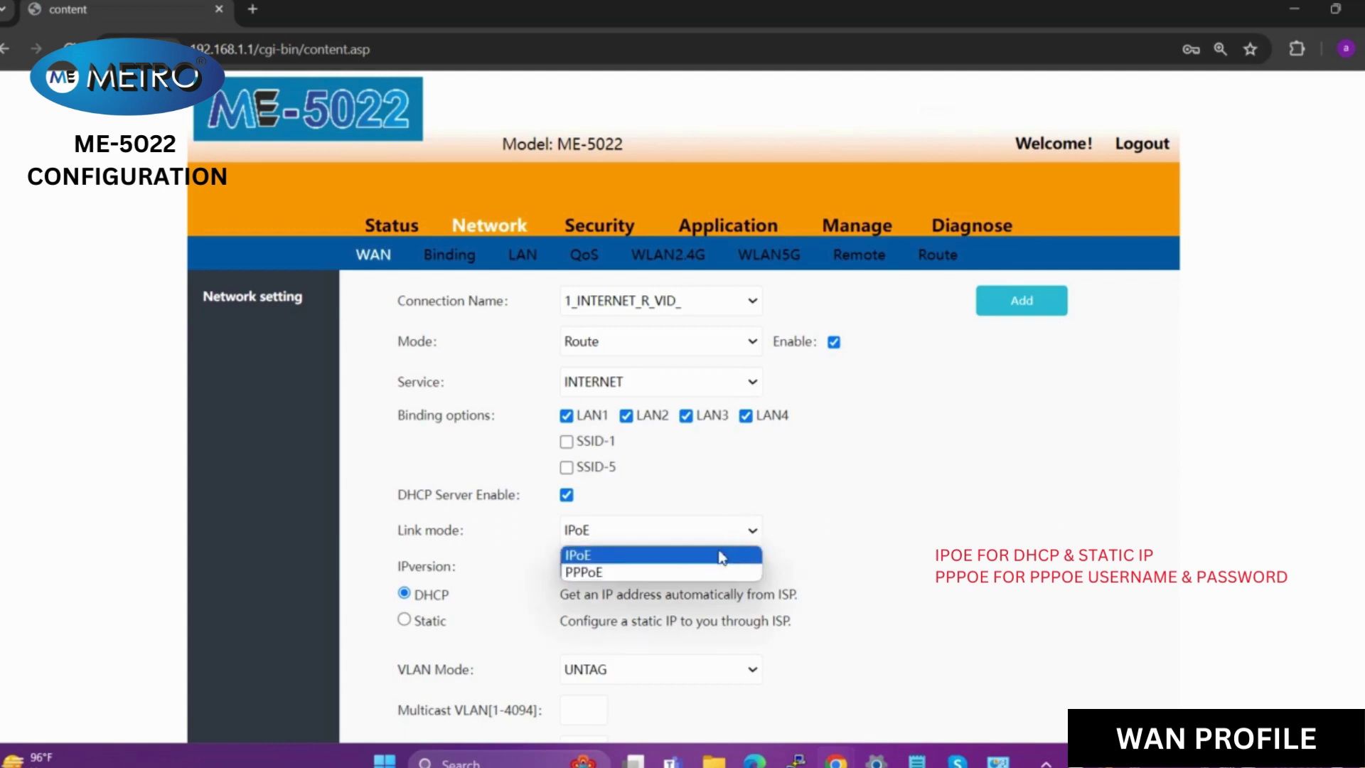
{"action": "left_click", "coordinate": [719, 553]}
{"action": "scroll", "coordinate": [718, 549], "scroll_direction": "down", "scroll_amount": 2}
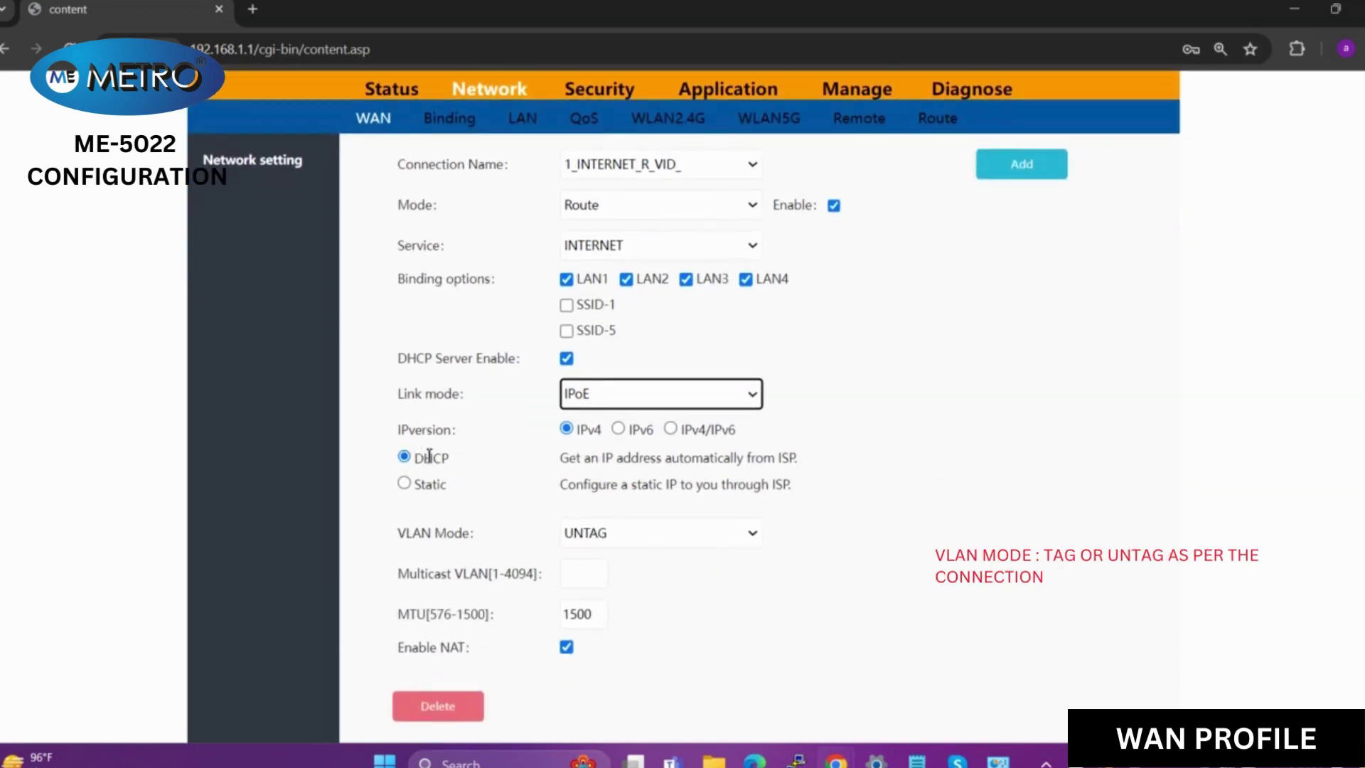
{"action": "left_click", "coordinate": [699, 543]}
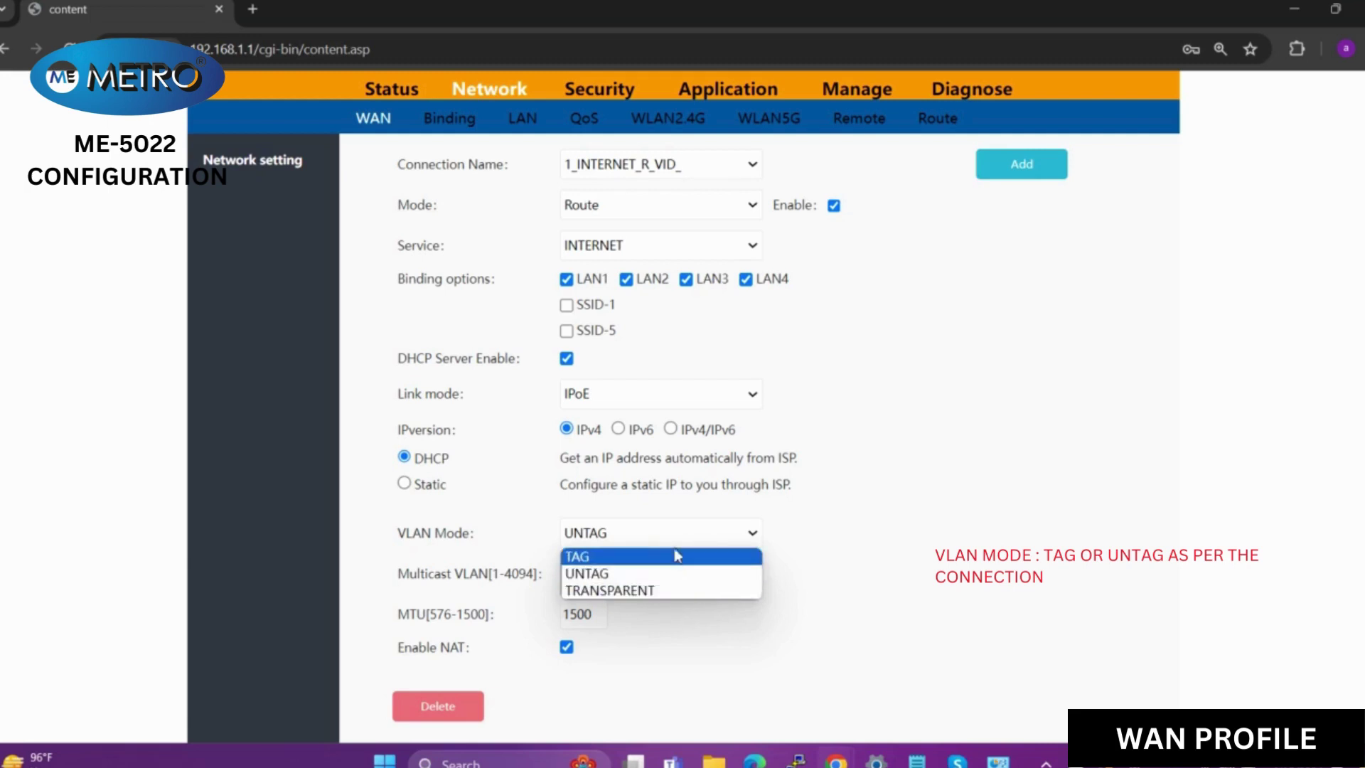
{"action": "left_click", "coordinate": [661, 573]}
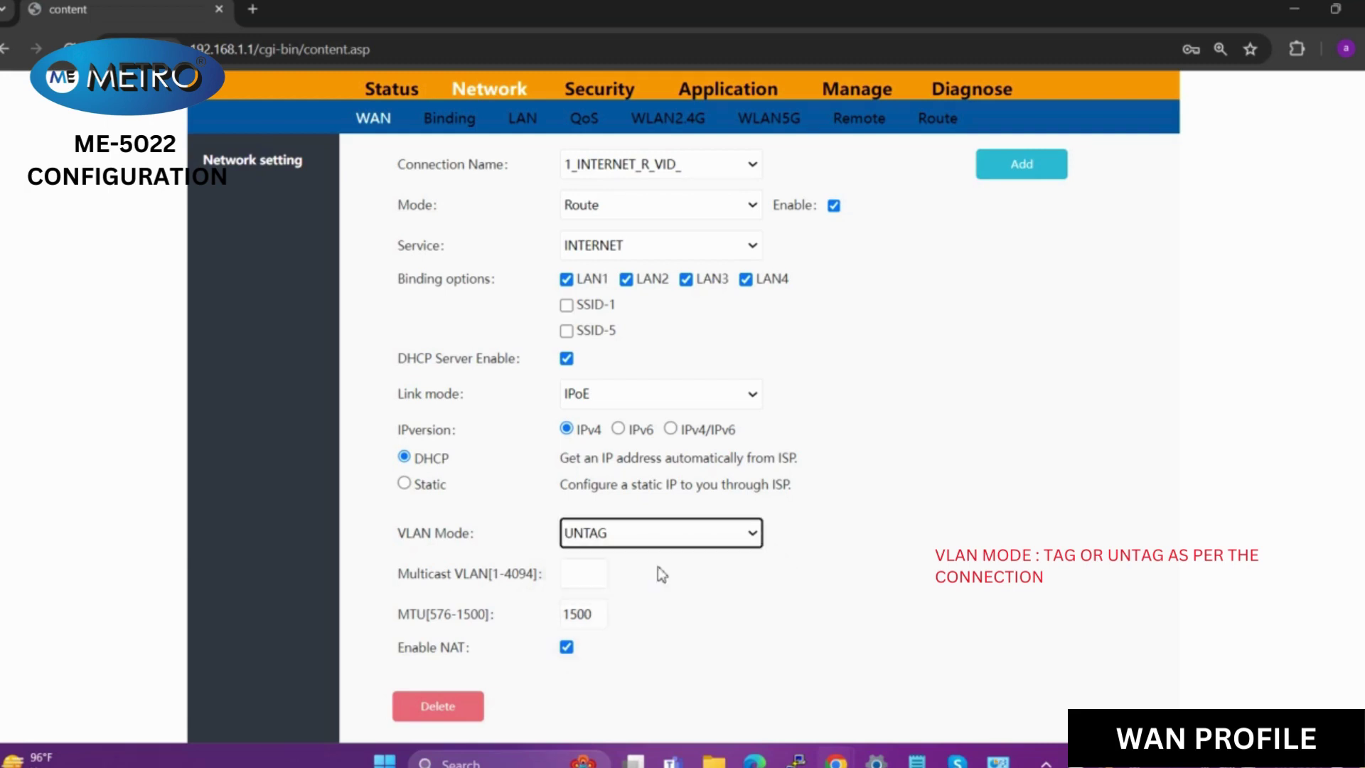
{"action": "scroll", "coordinate": [661, 573], "scroll_direction": "down", "scroll_amount": 2}
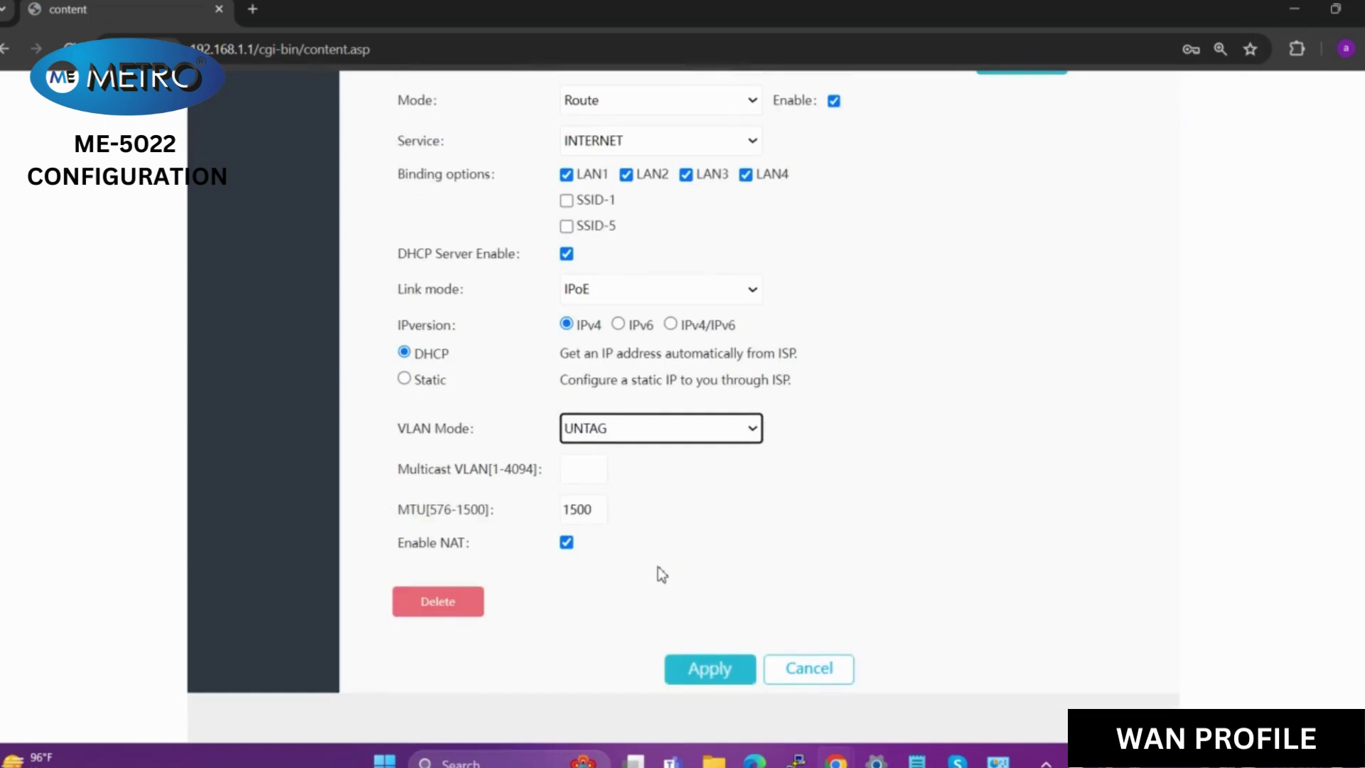
{"action": "left_click", "coordinate": [708, 669]}
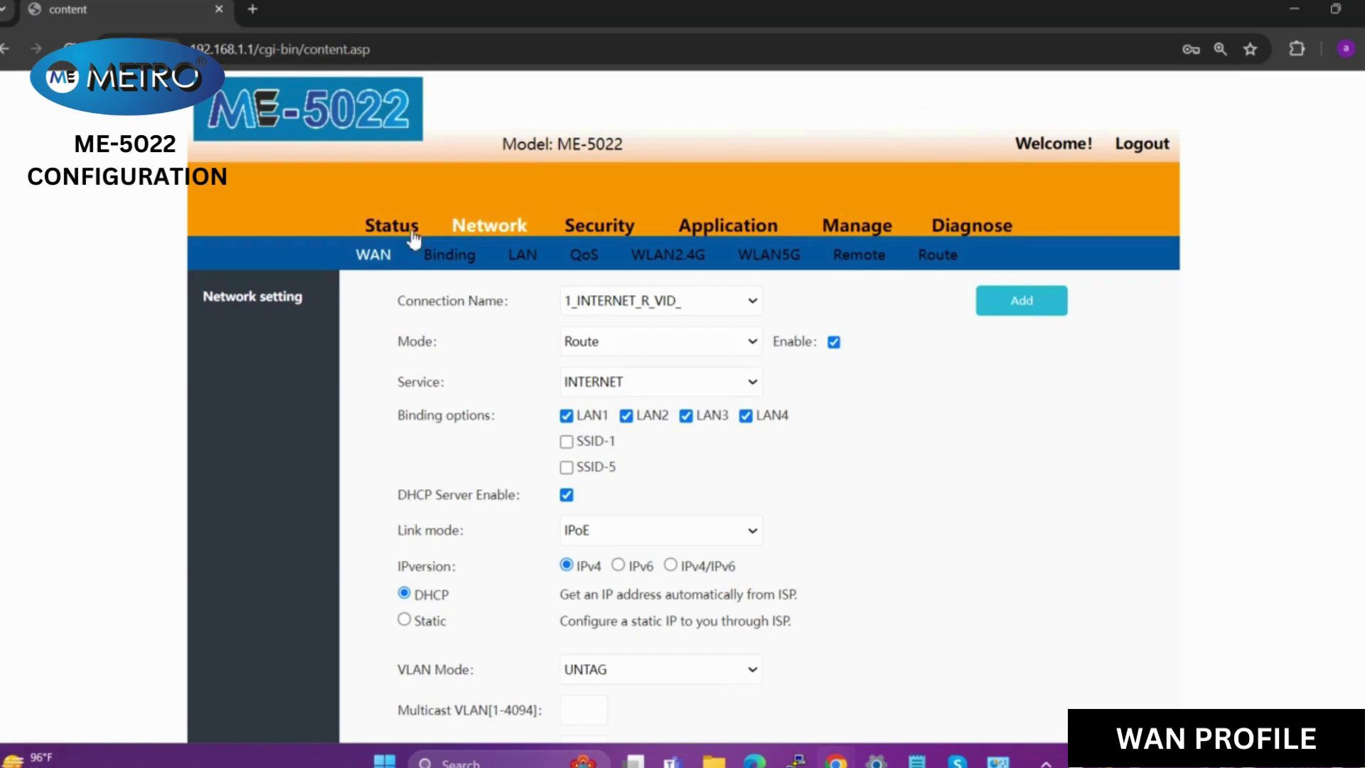
- Check IPv4 network information, then view PON status: On-line, TX 2.5dBm, RX -8.3dBm
{"action": "left_click", "coordinate": [412, 235]}
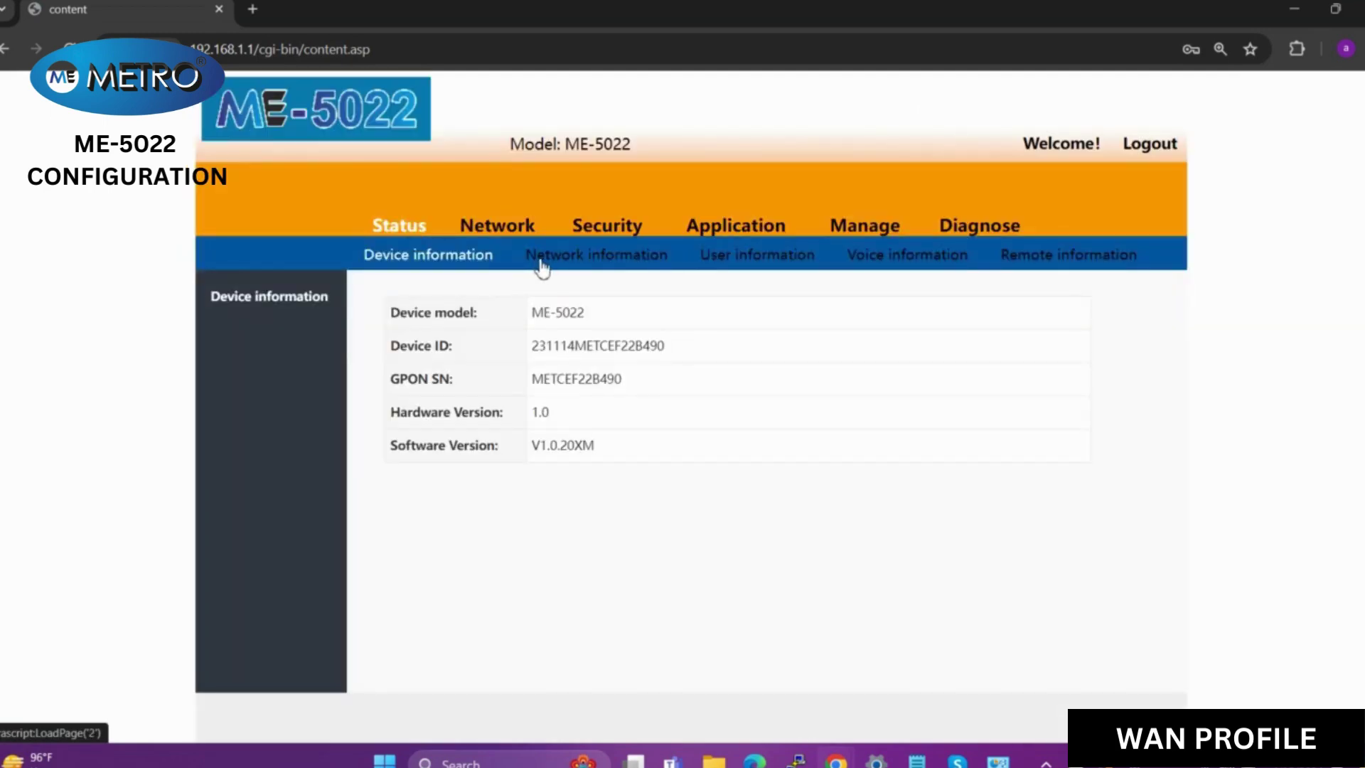
{"action": "left_click", "coordinate": [542, 265]}
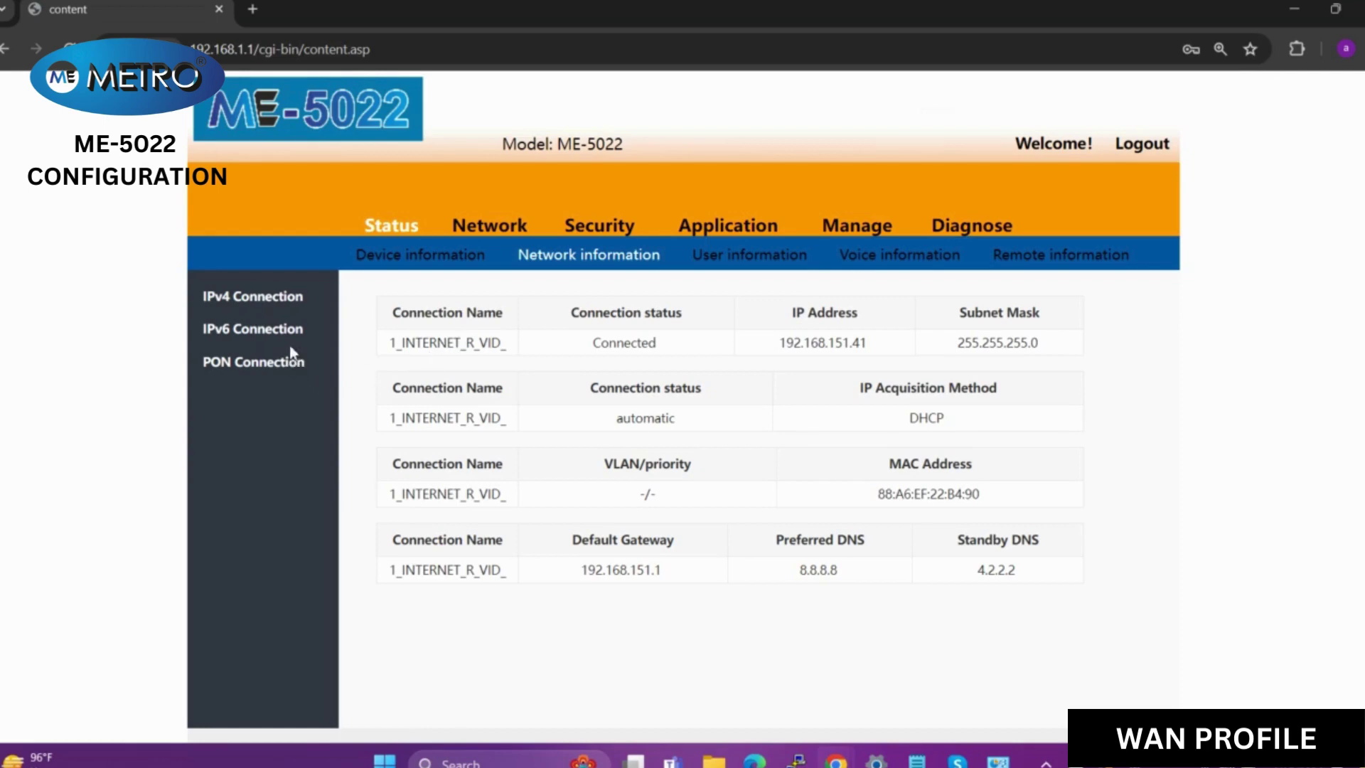
{"action": "left_click", "coordinate": [282, 364]}
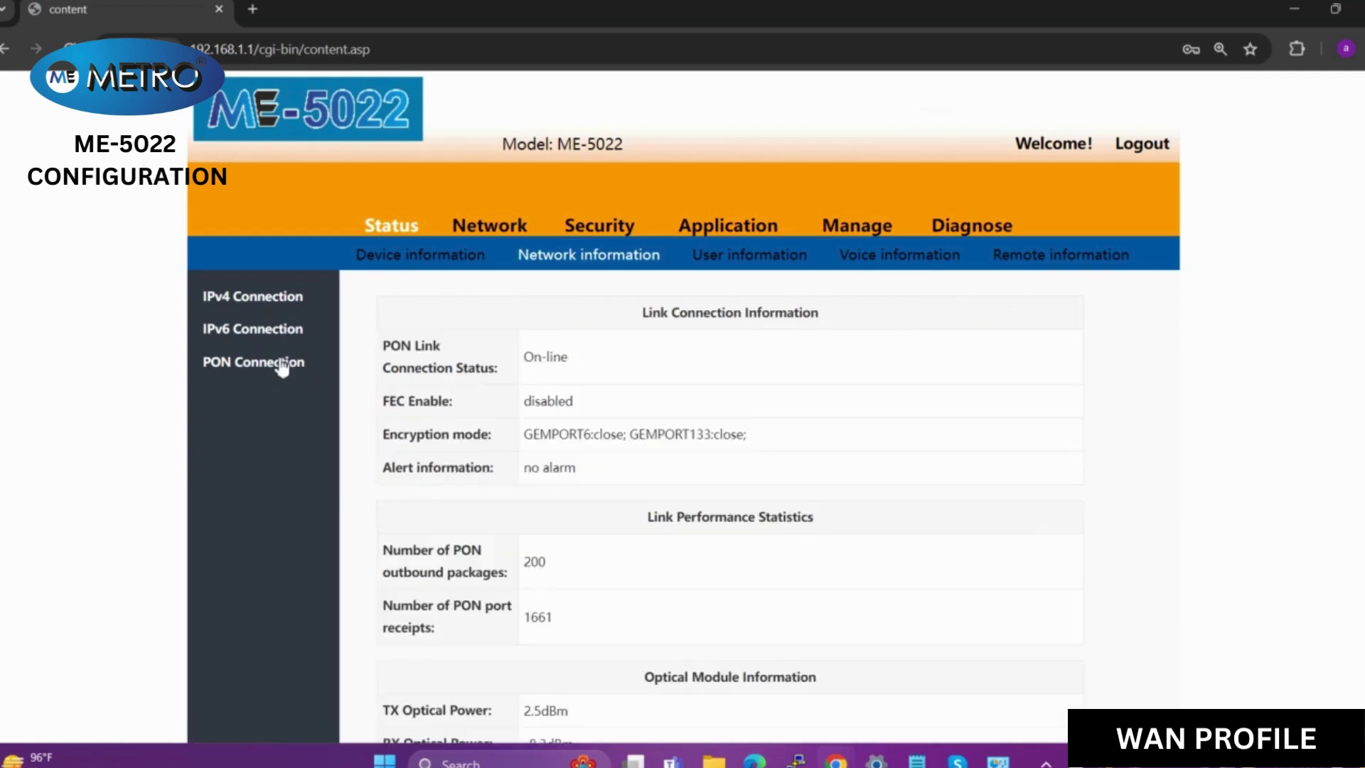
{"action": "scroll", "coordinate": [666, 561], "scroll_direction": "down", "scroll_amount": 5}
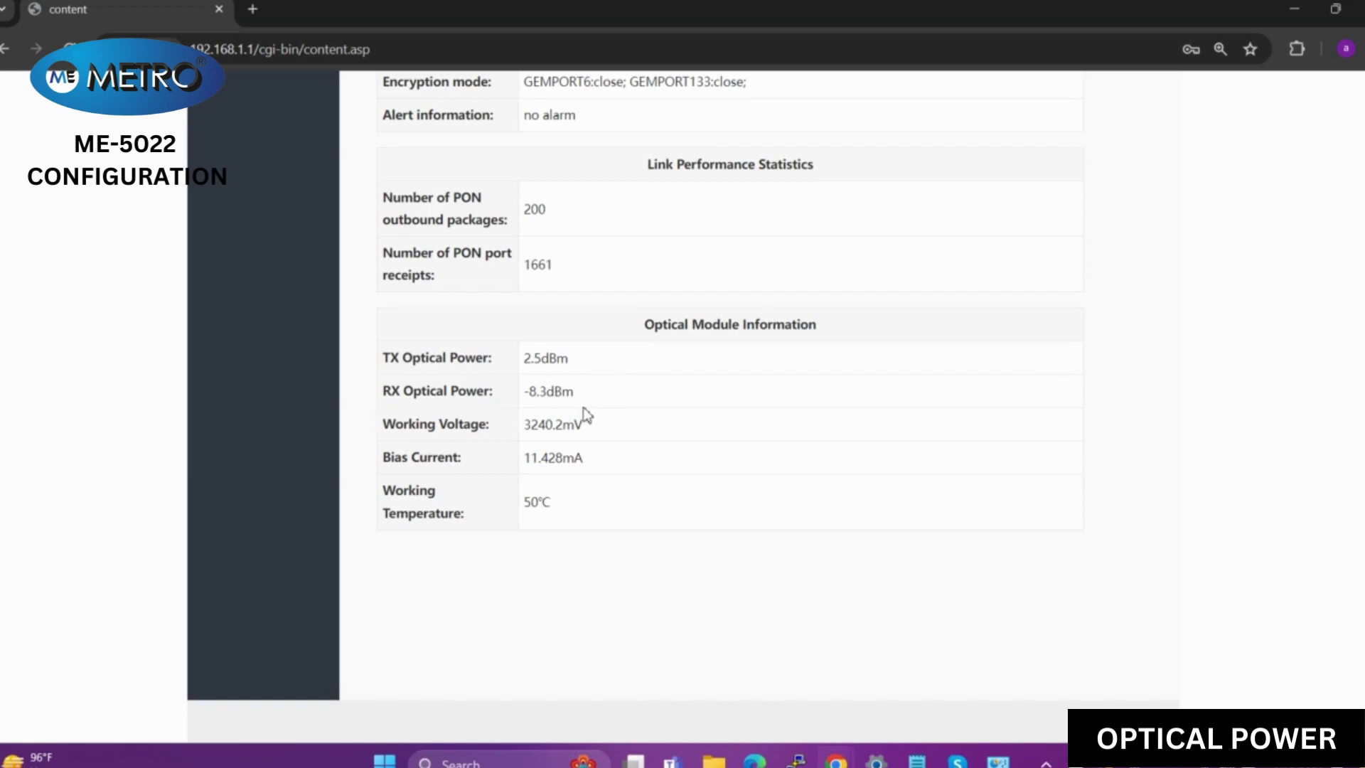
{"action": "scroll", "coordinate": [585, 415], "scroll_direction": "up", "scroll_amount": 5}
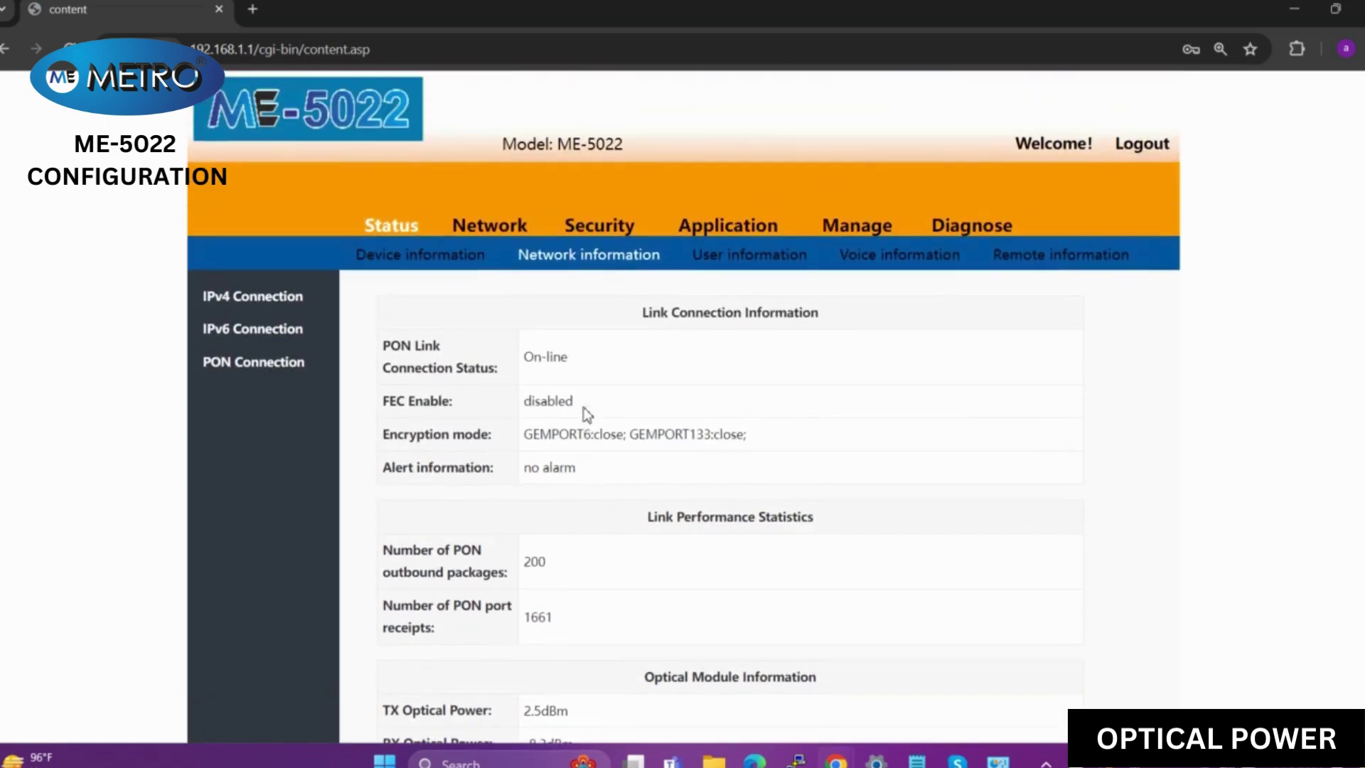
- Choose firewall level high under Security > firewall and apply it
{"action": "left_click", "coordinate": [595, 228]}
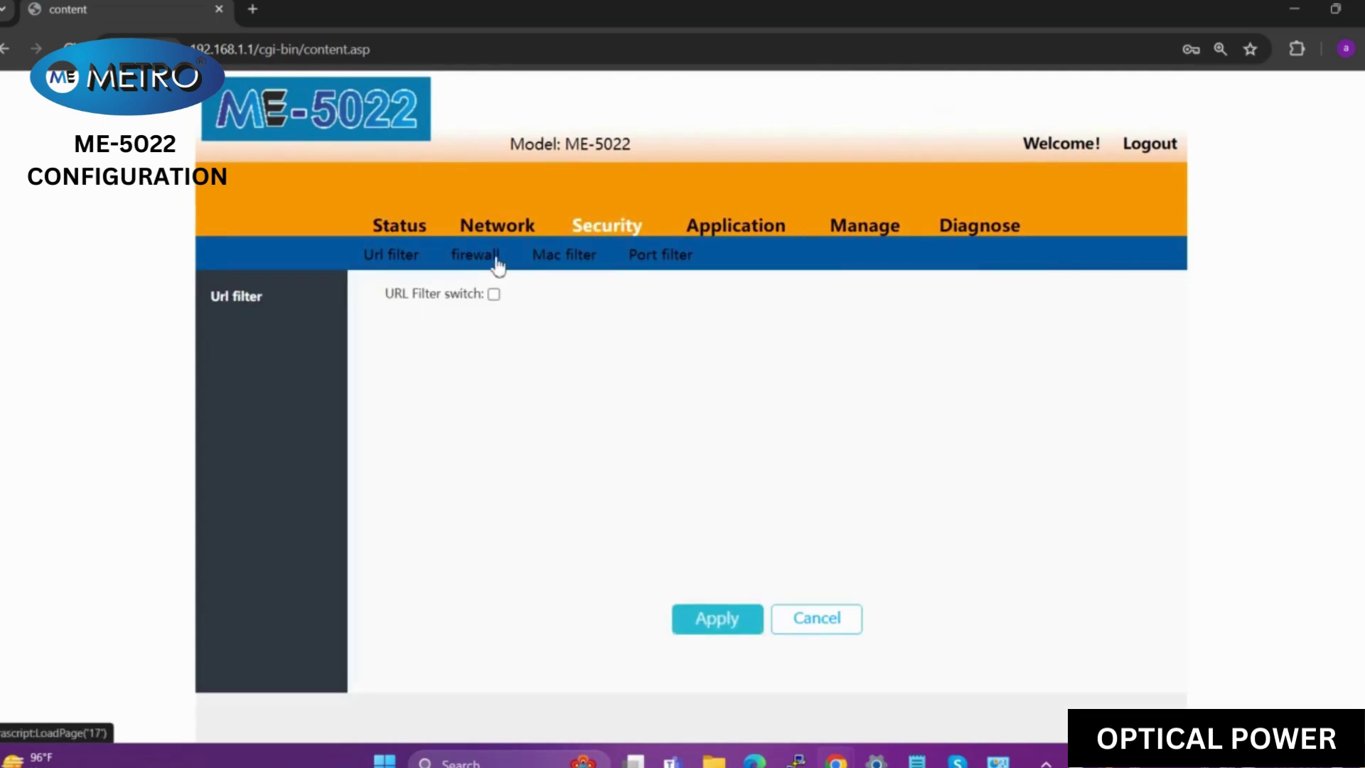
{"action": "left_click", "coordinate": [497, 266]}
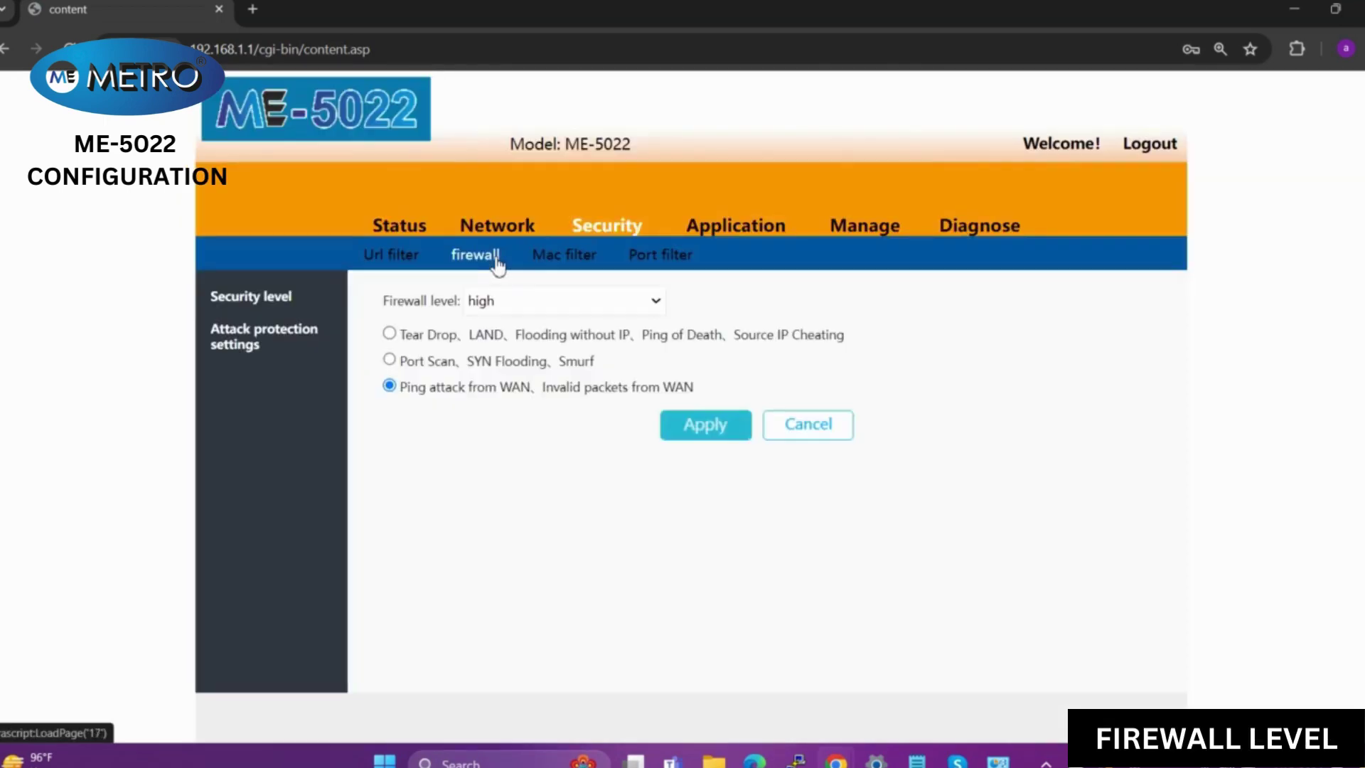
{"action": "left_click", "coordinate": [578, 316]}
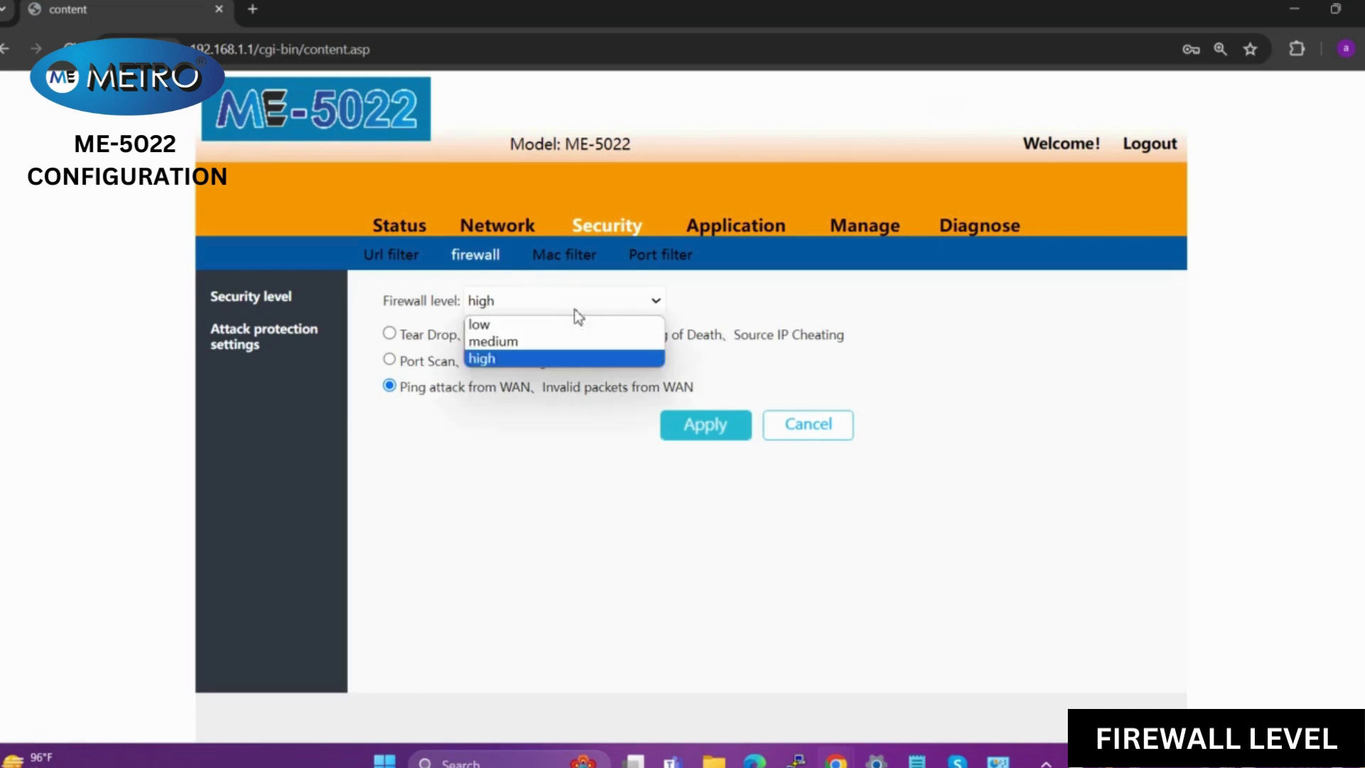
{"action": "left_click", "coordinate": [565, 359]}
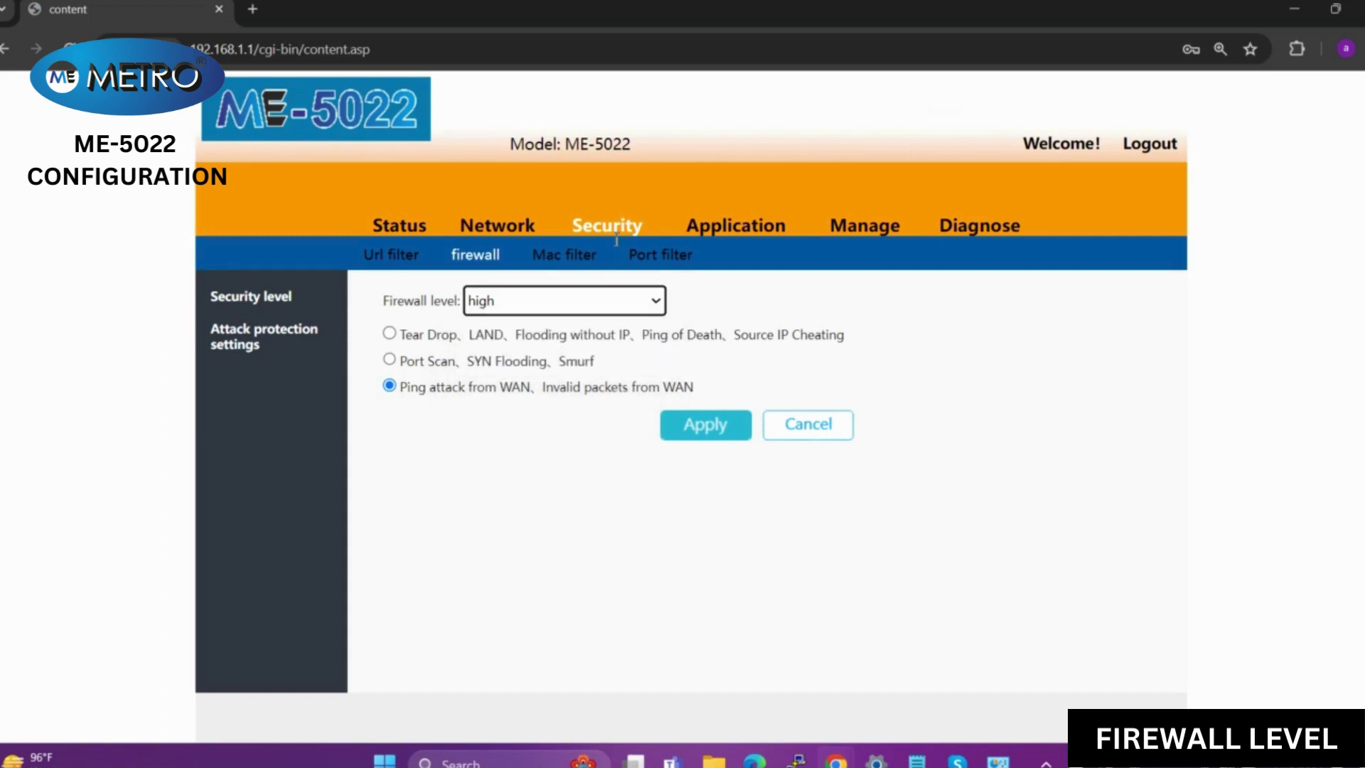
{"action": "left_click", "coordinate": [718, 439]}
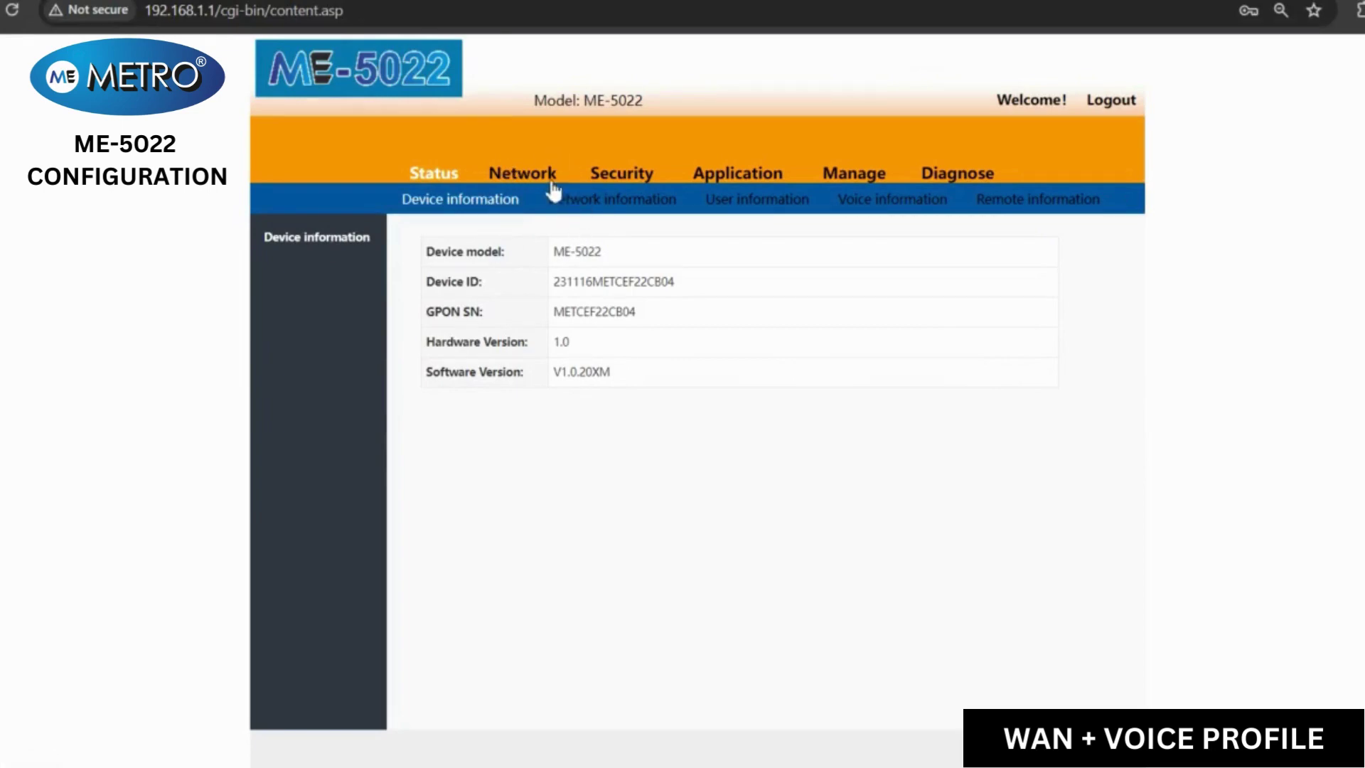
- Add WAN connection 3_VOIP_INTERNET_R_VID_ with service VOIP_INTERNET and link mode IPoE, and submit
{"action": "left_click", "coordinate": [548, 186]}
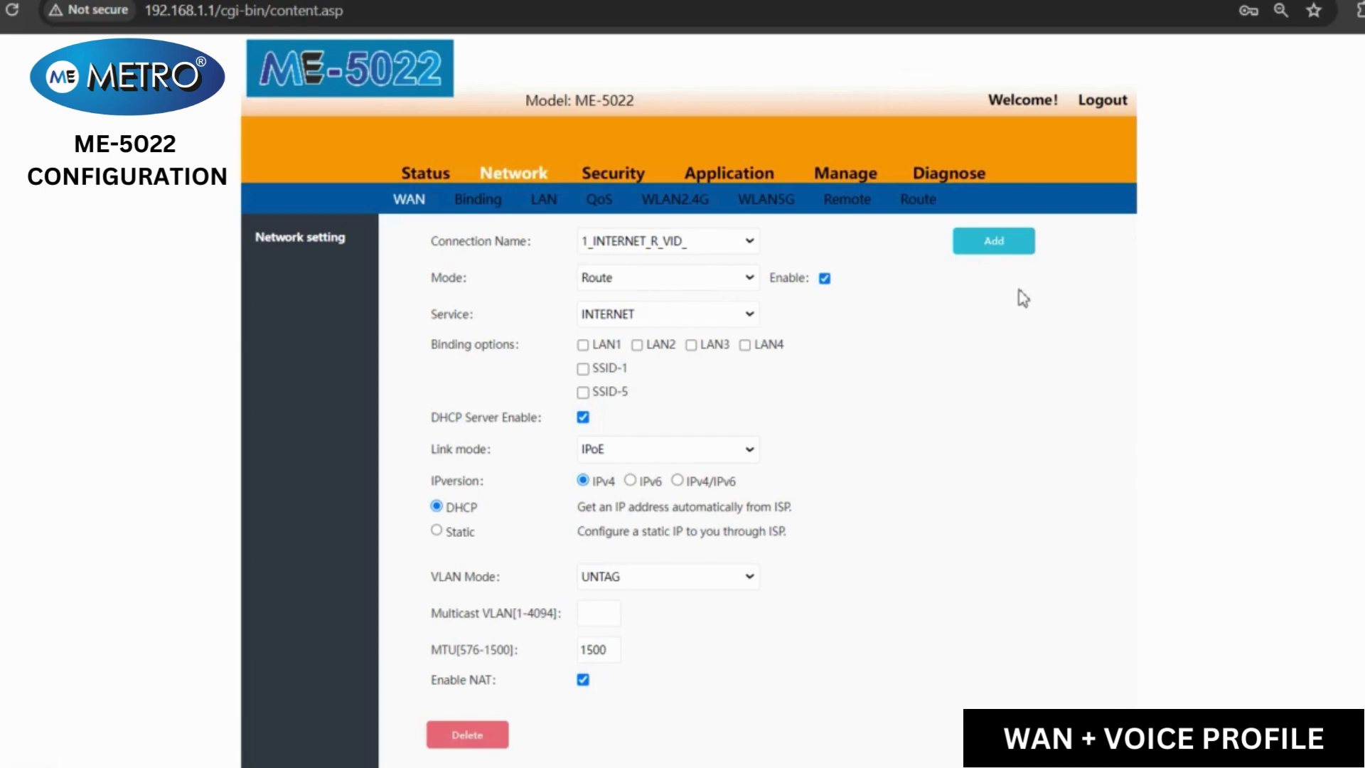
{"action": "left_click", "coordinate": [1004, 246]}
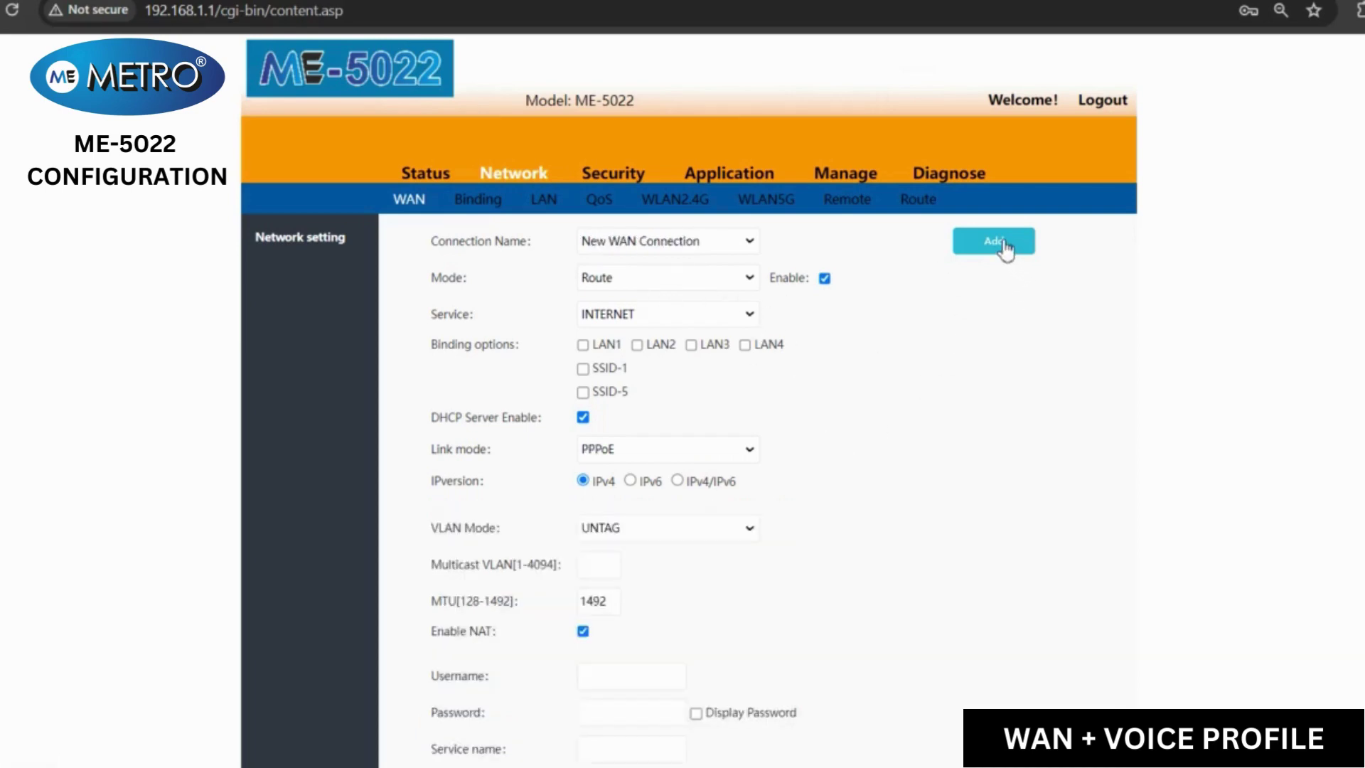
{"action": "left_click", "coordinate": [748, 316]}
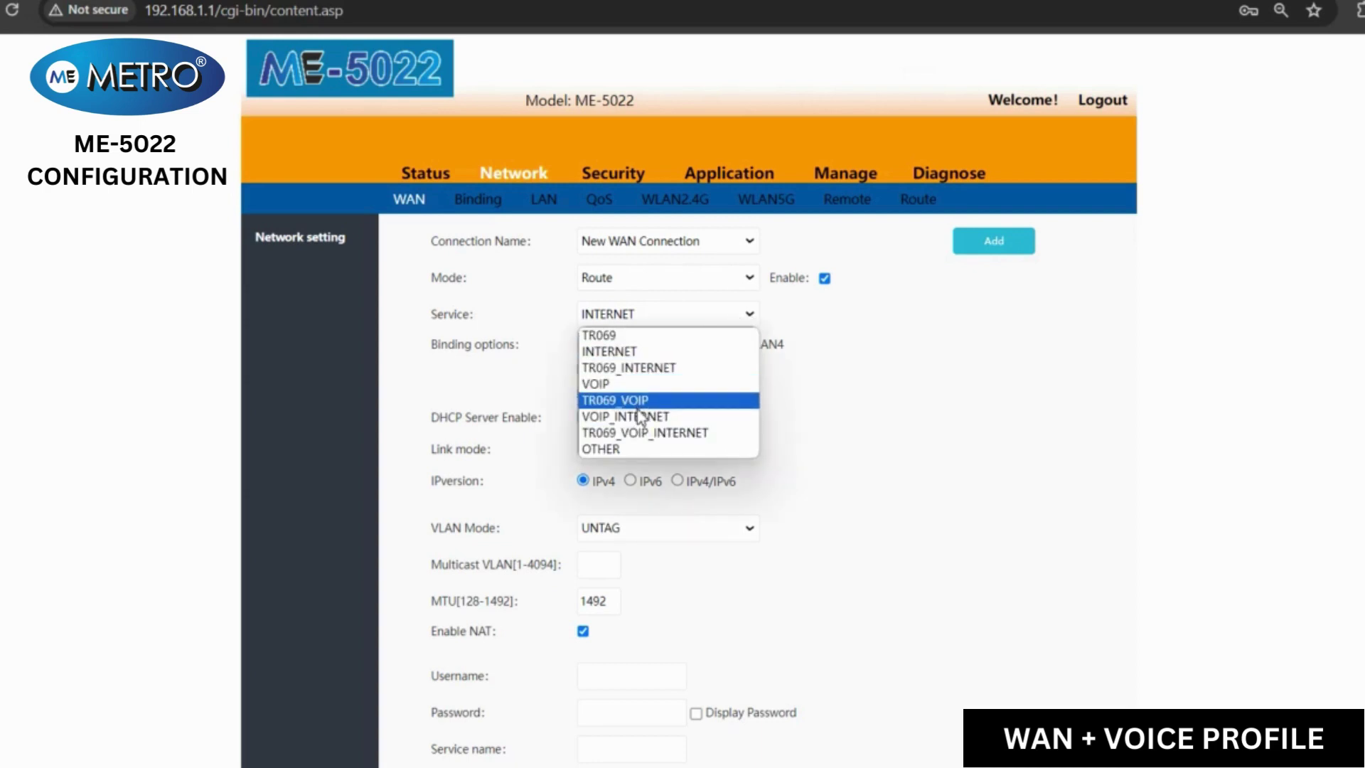
{"action": "left_click", "coordinate": [642, 417]}
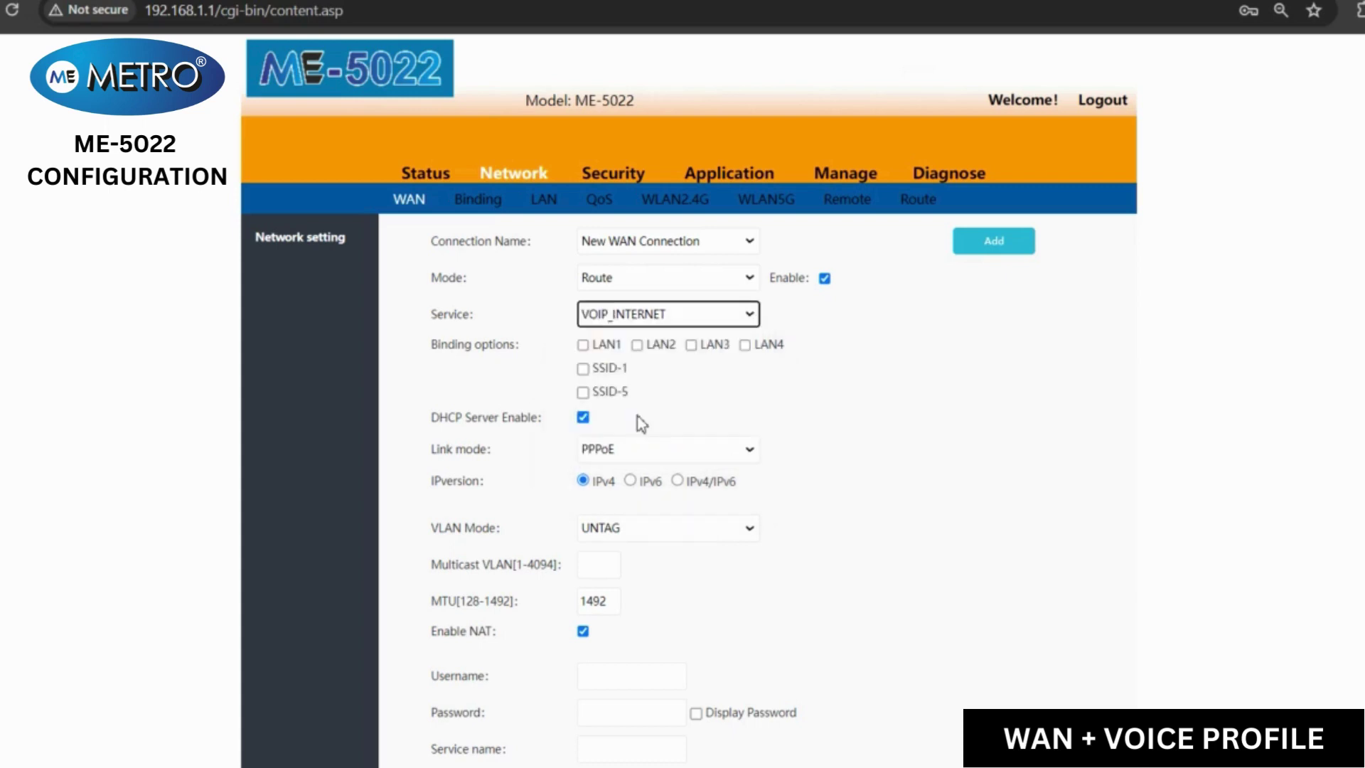
{"action": "left_click", "coordinate": [684, 449]}
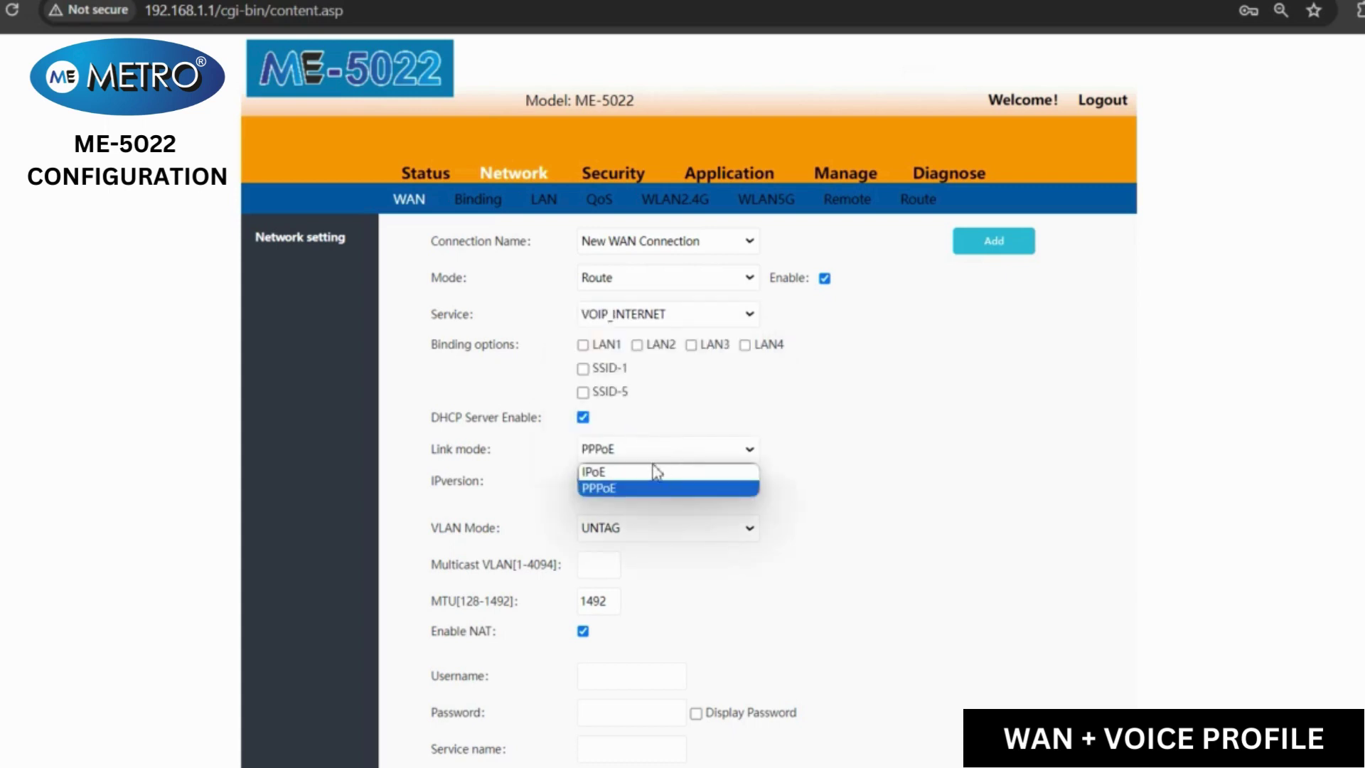
{"action": "left_click", "coordinate": [650, 472]}
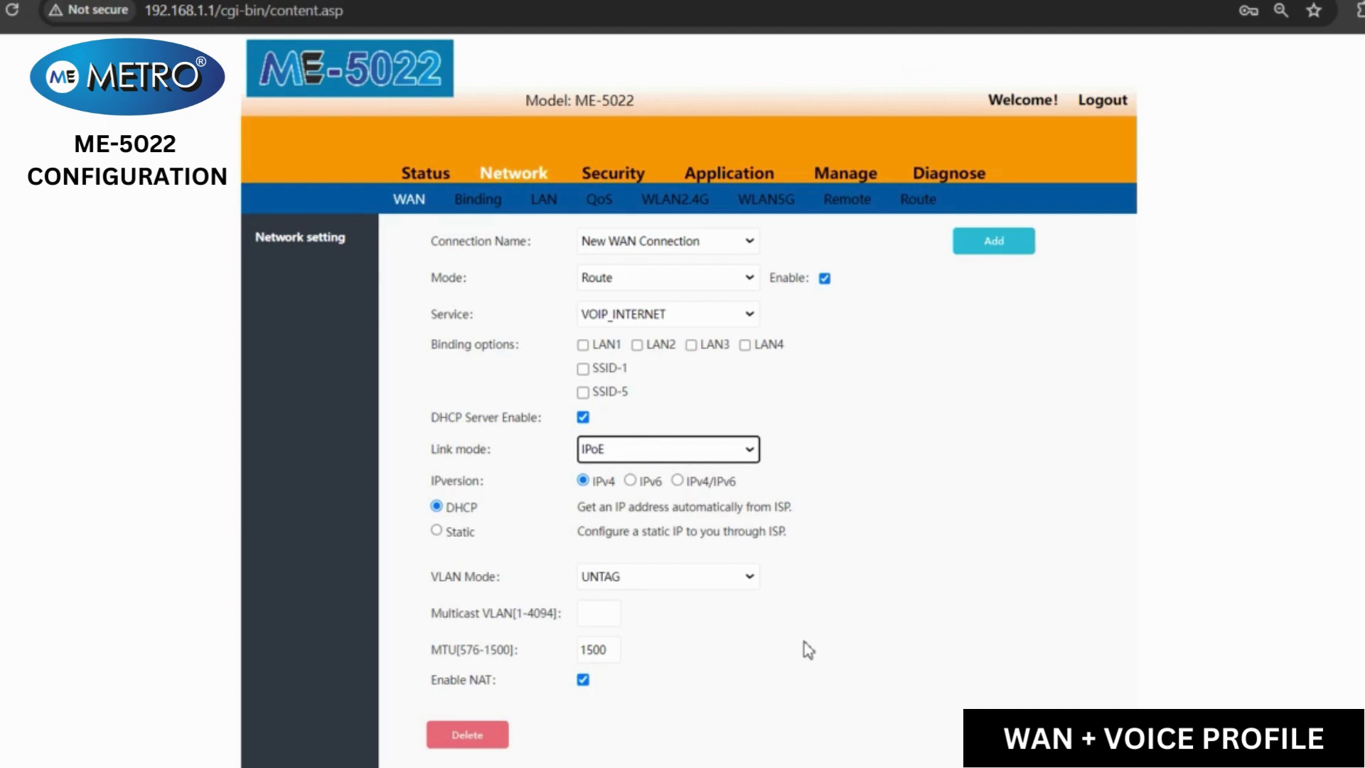
{"action": "scroll", "coordinate": [804, 642], "scroll_direction": "down", "scroll_amount": 2}
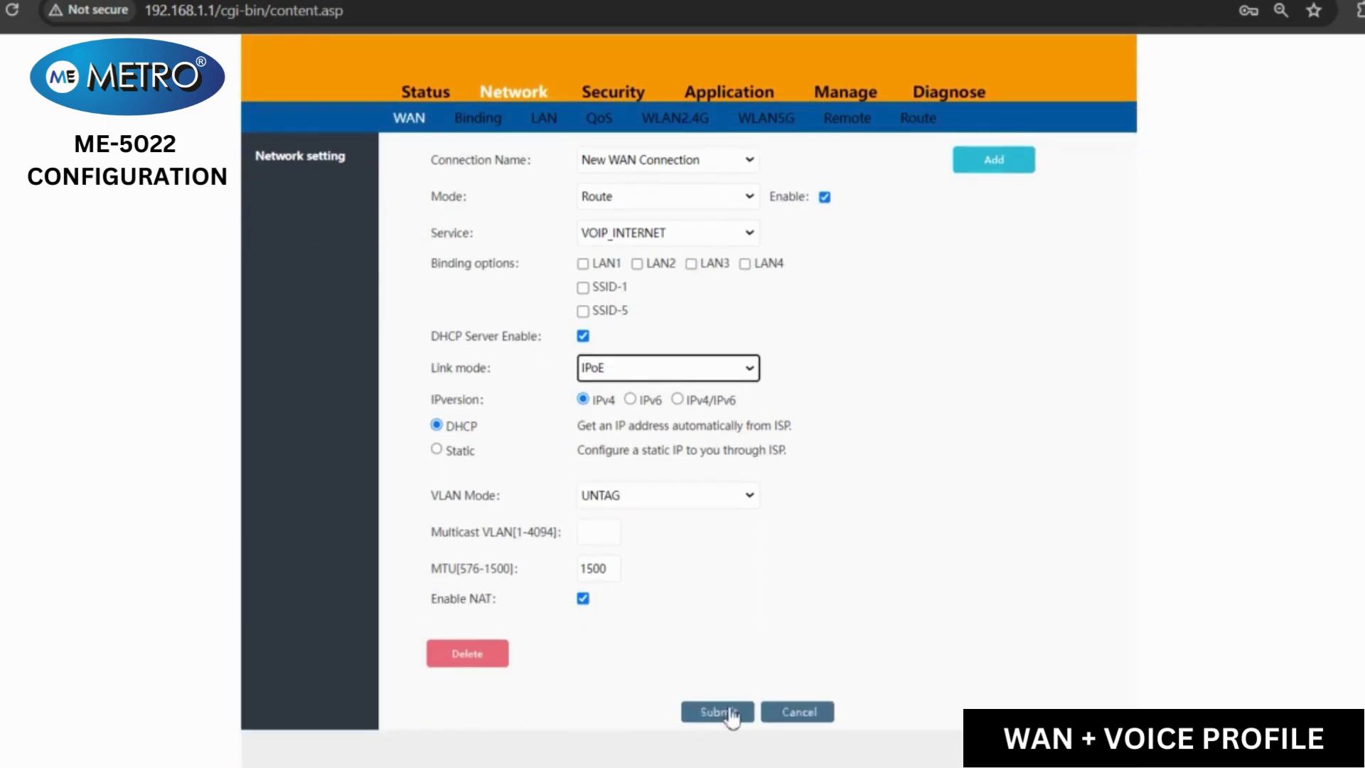
{"action": "left_click", "coordinate": [729, 713]}
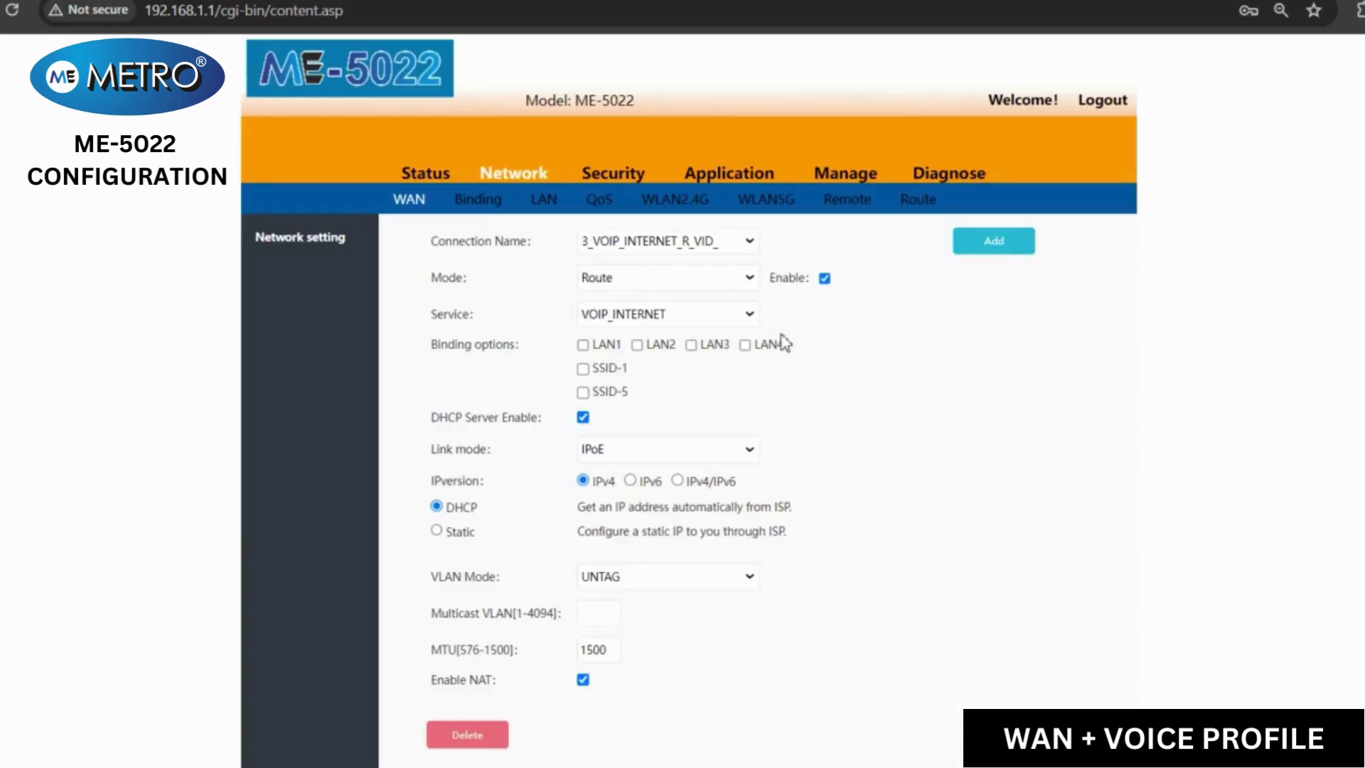
- View Status > Network information showing 3_VOIP_INTERNET_R_VID_ Connected at 192.168.151.39 beside 1_INTERNET_R_VID_
{"action": "left_click", "coordinate": [436, 179]}
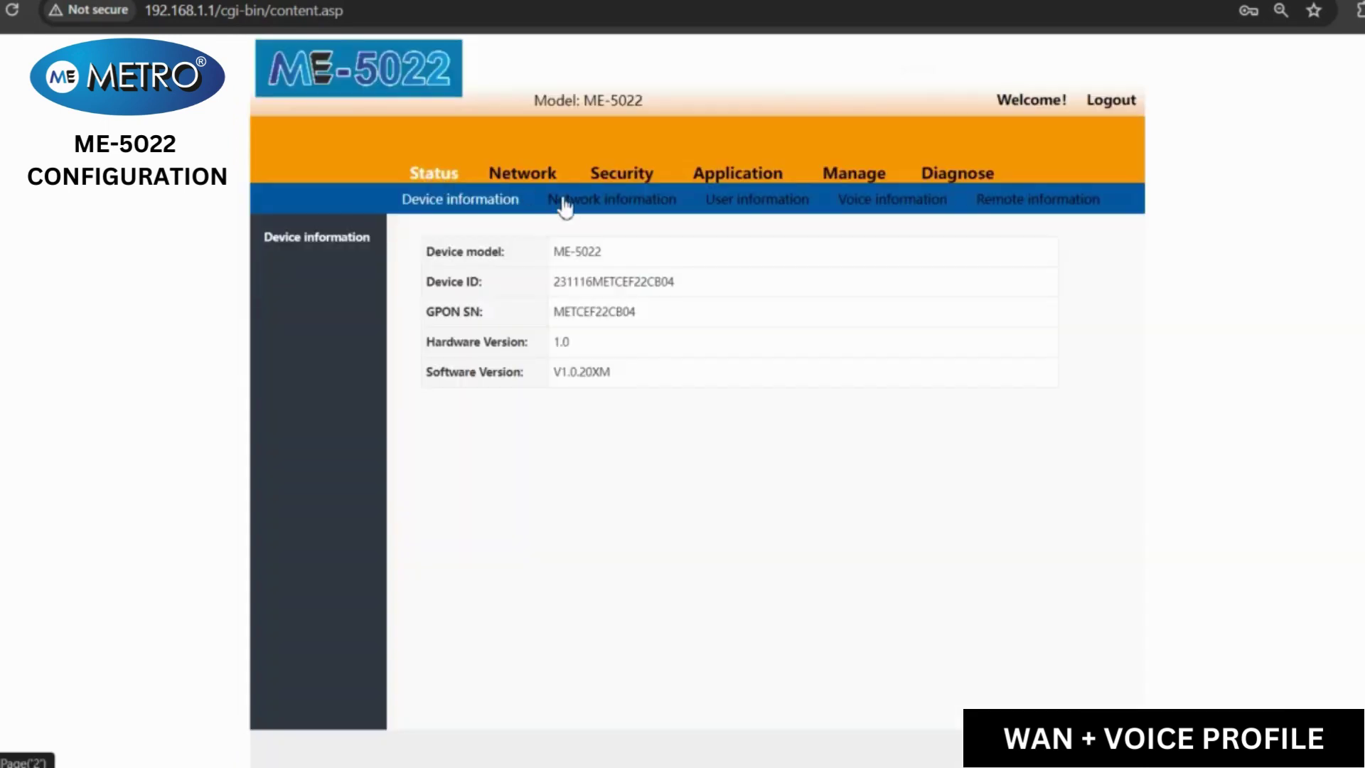
{"action": "left_click", "coordinate": [573, 206]}
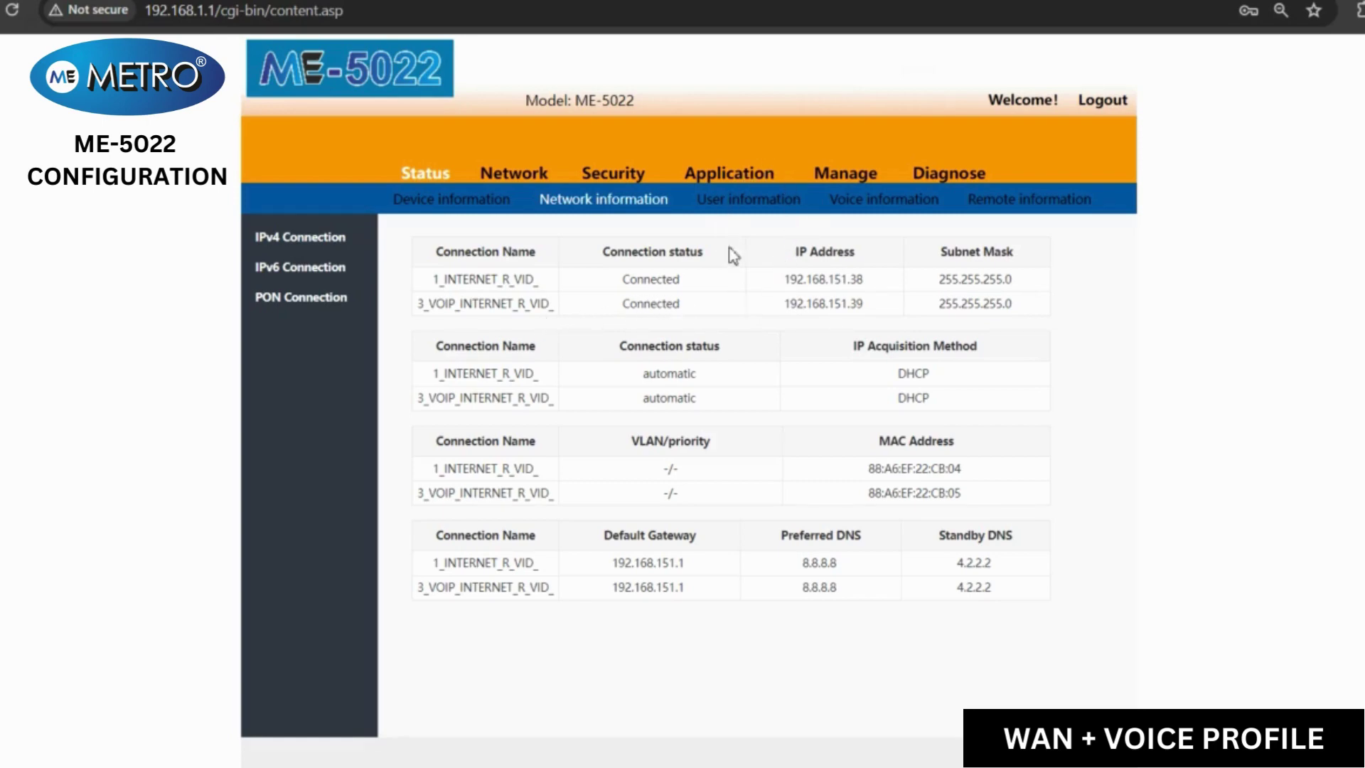
- On Application > VOIP, verify outbound proxy, secondary proxy and registrar addresses read 10.100.1.2
{"action": "left_click", "coordinate": [761, 180]}
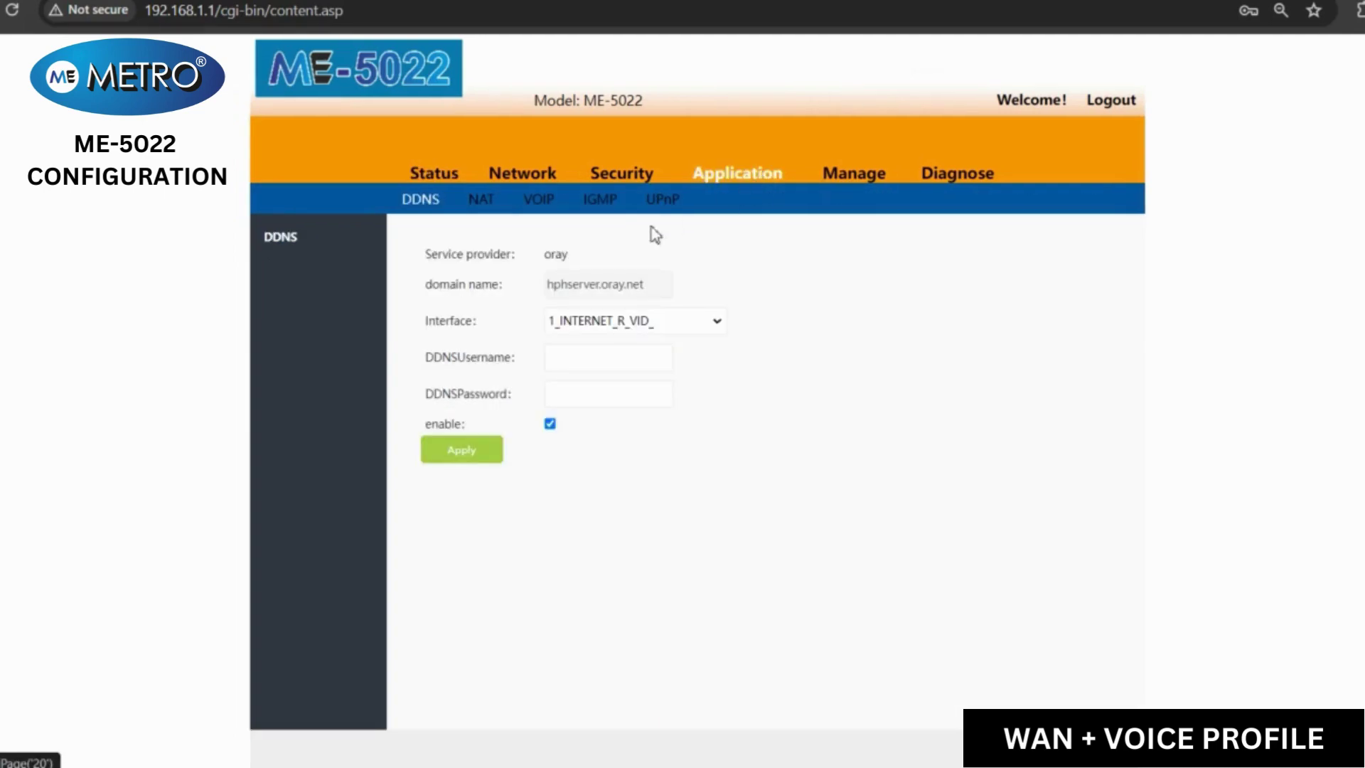
{"action": "left_click", "coordinate": [551, 206]}
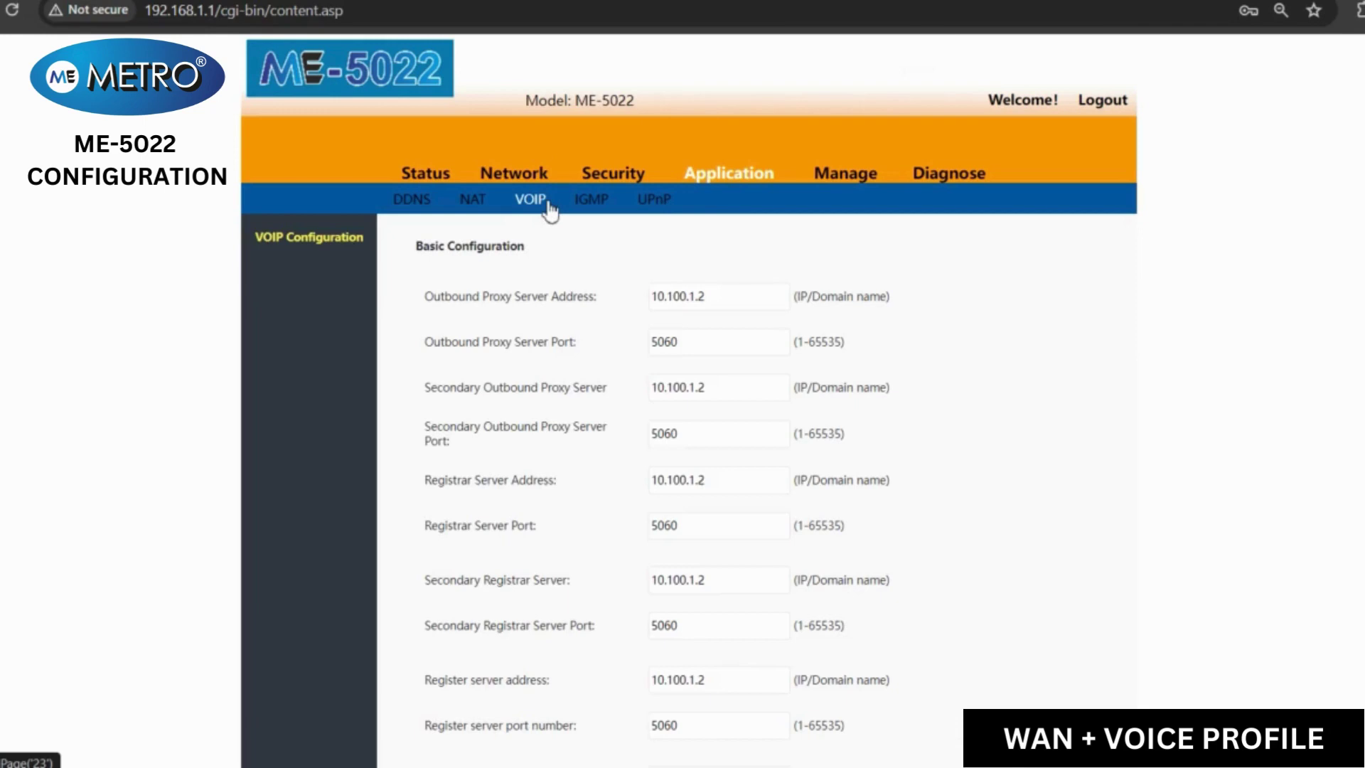
{"action": "left_click", "coordinate": [733, 302]}
{"action": "key", "text": "ctrl+a"}
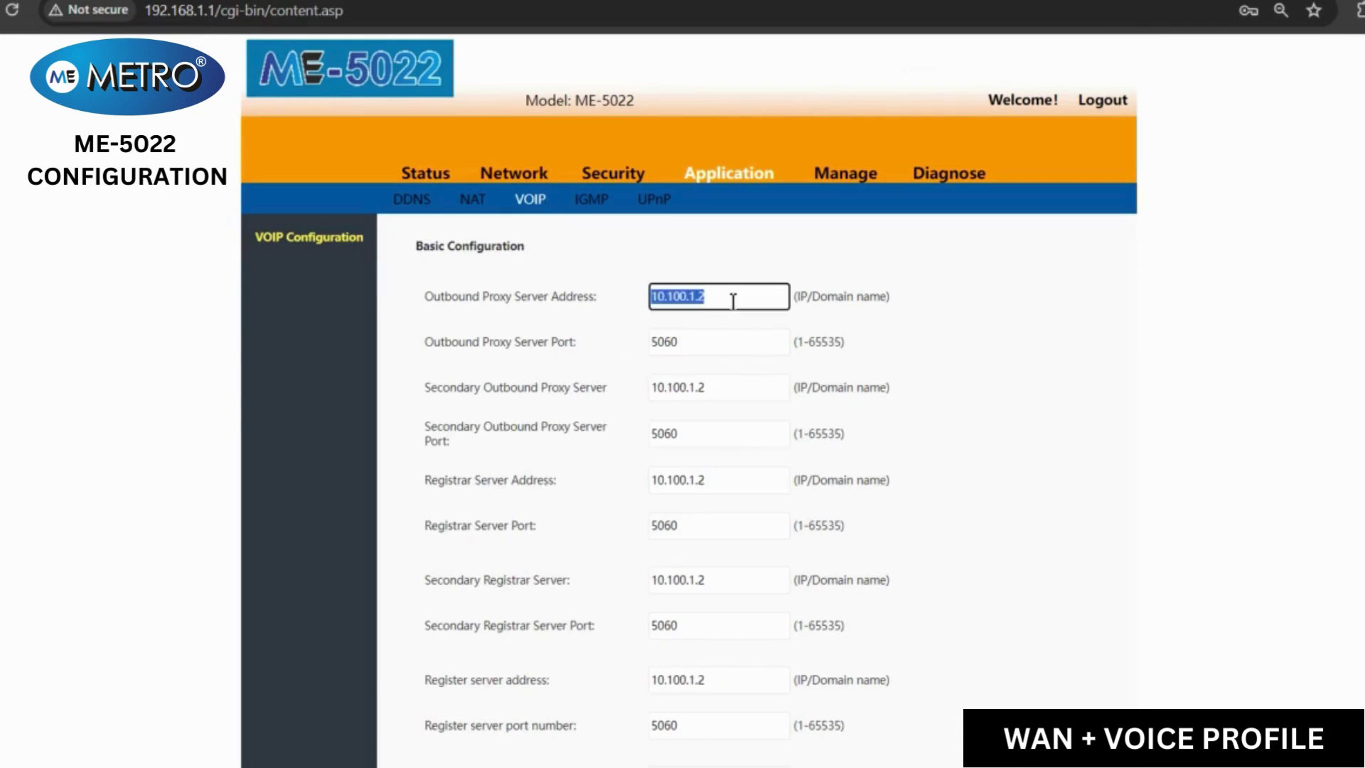
{"action": "left_click", "coordinate": [732, 392]}
{"action": "key", "text": "ctrl+a"}
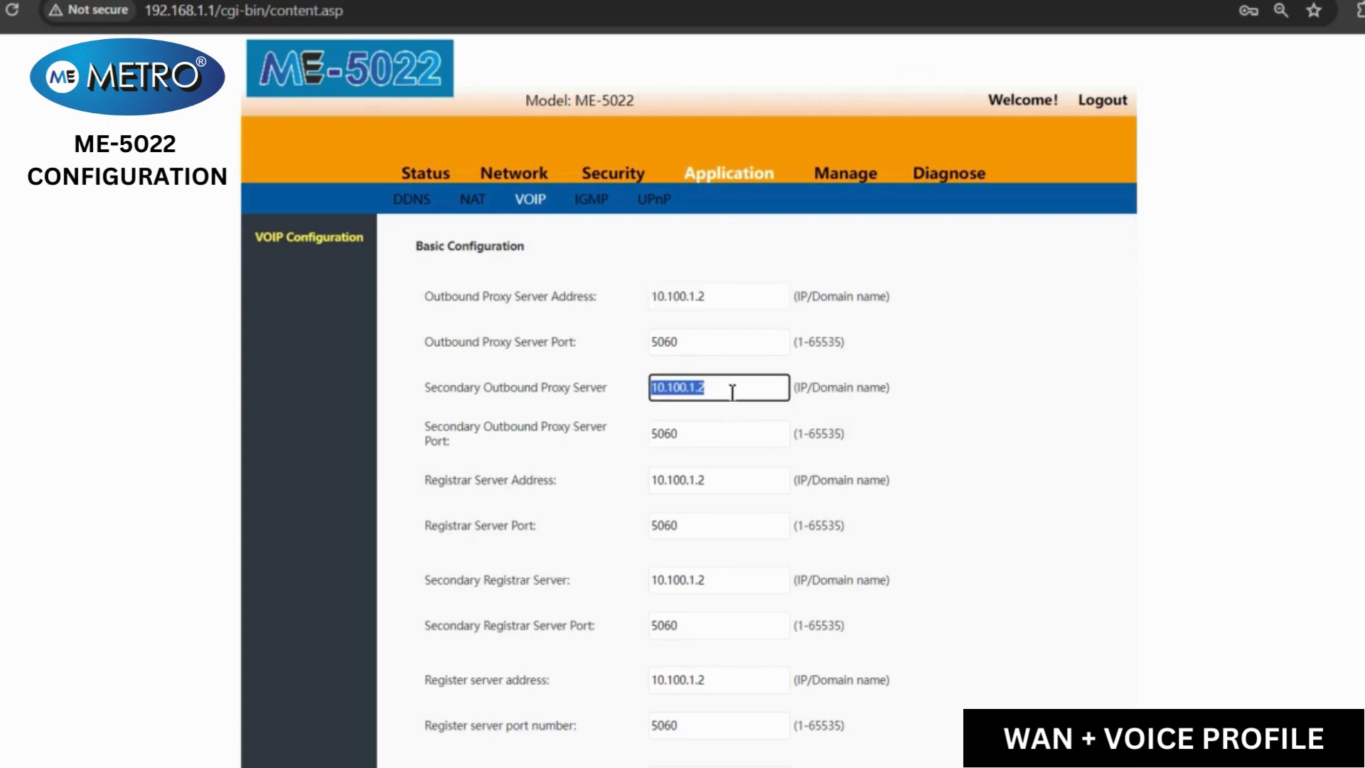
{"action": "left_click", "coordinate": [732, 391]}
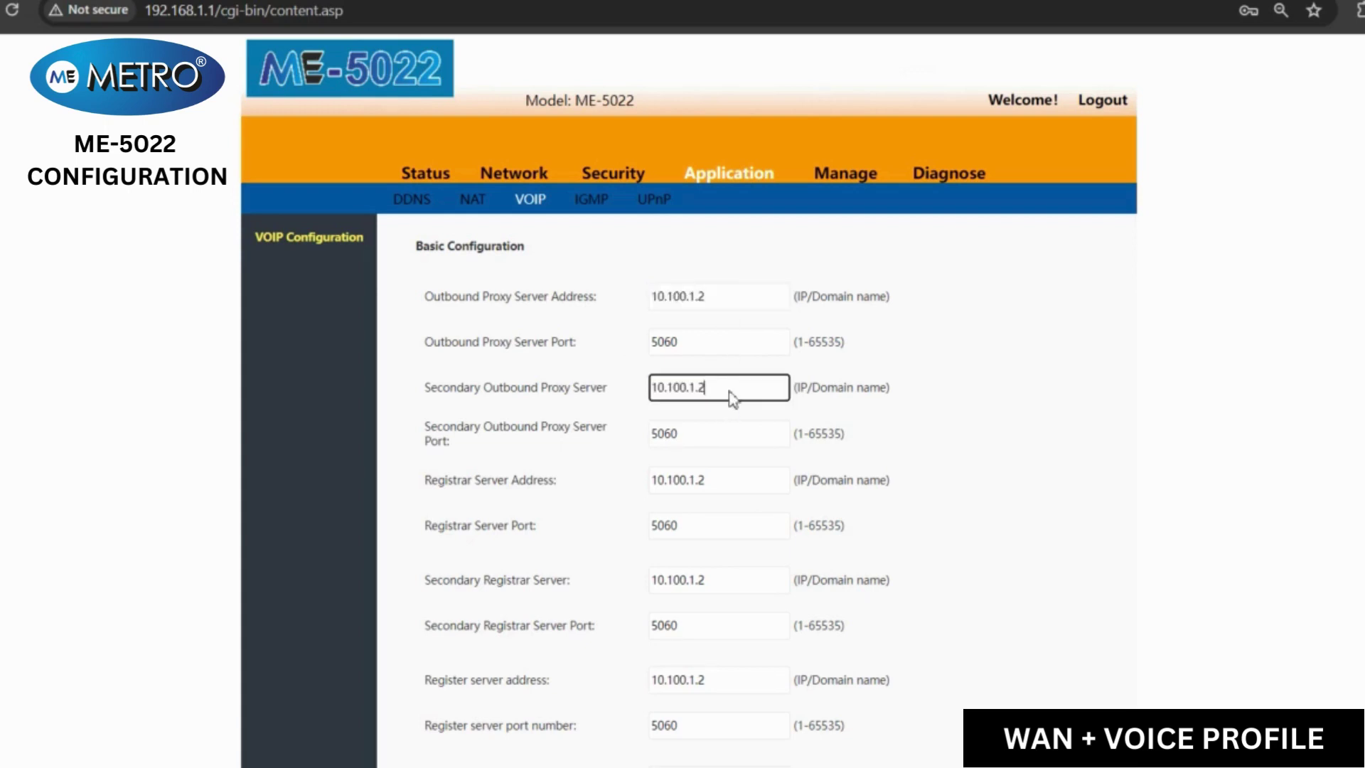
{"action": "left_click", "coordinate": [724, 477]}
{"action": "key", "text": "ctrl+a"}
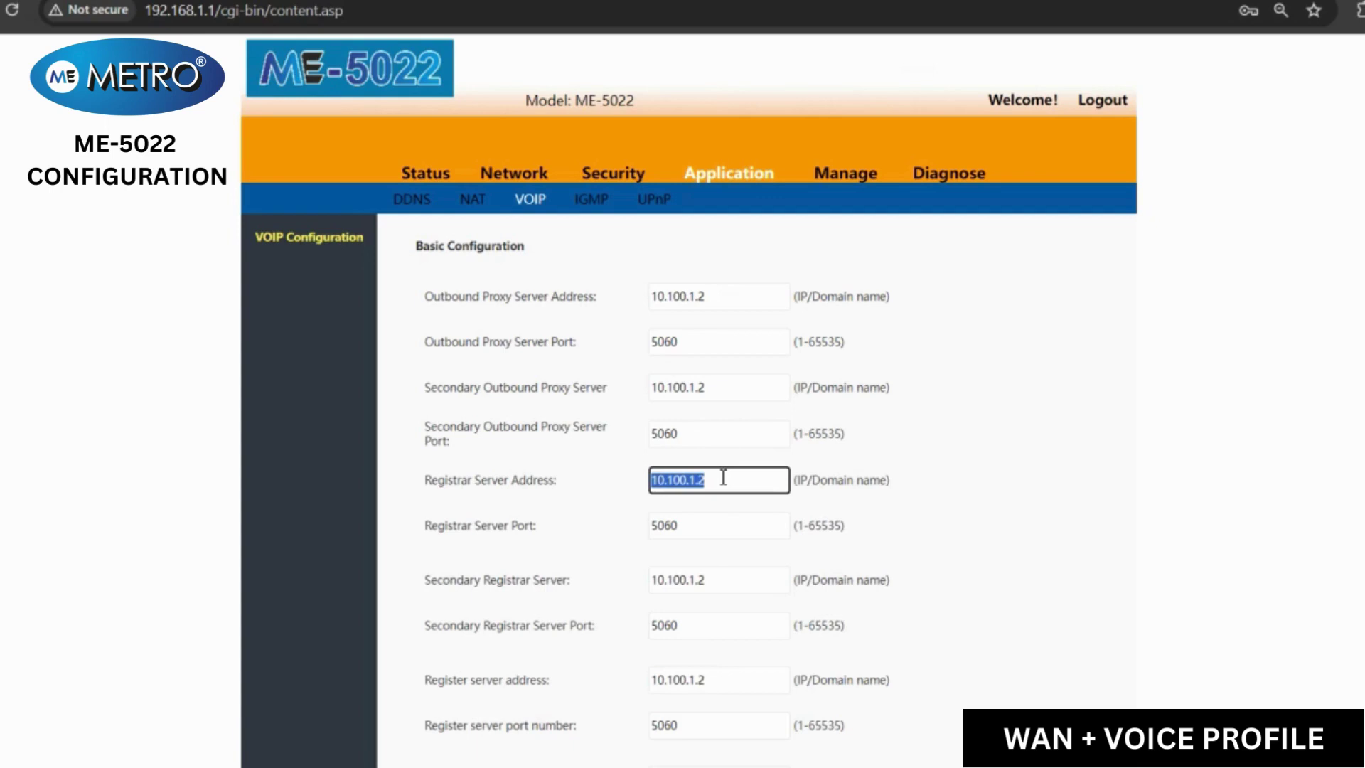
- Verify secondary registrar, register, alternate register and domain name servers are 10.100.1.2
{"action": "left_click", "coordinate": [723, 477]}
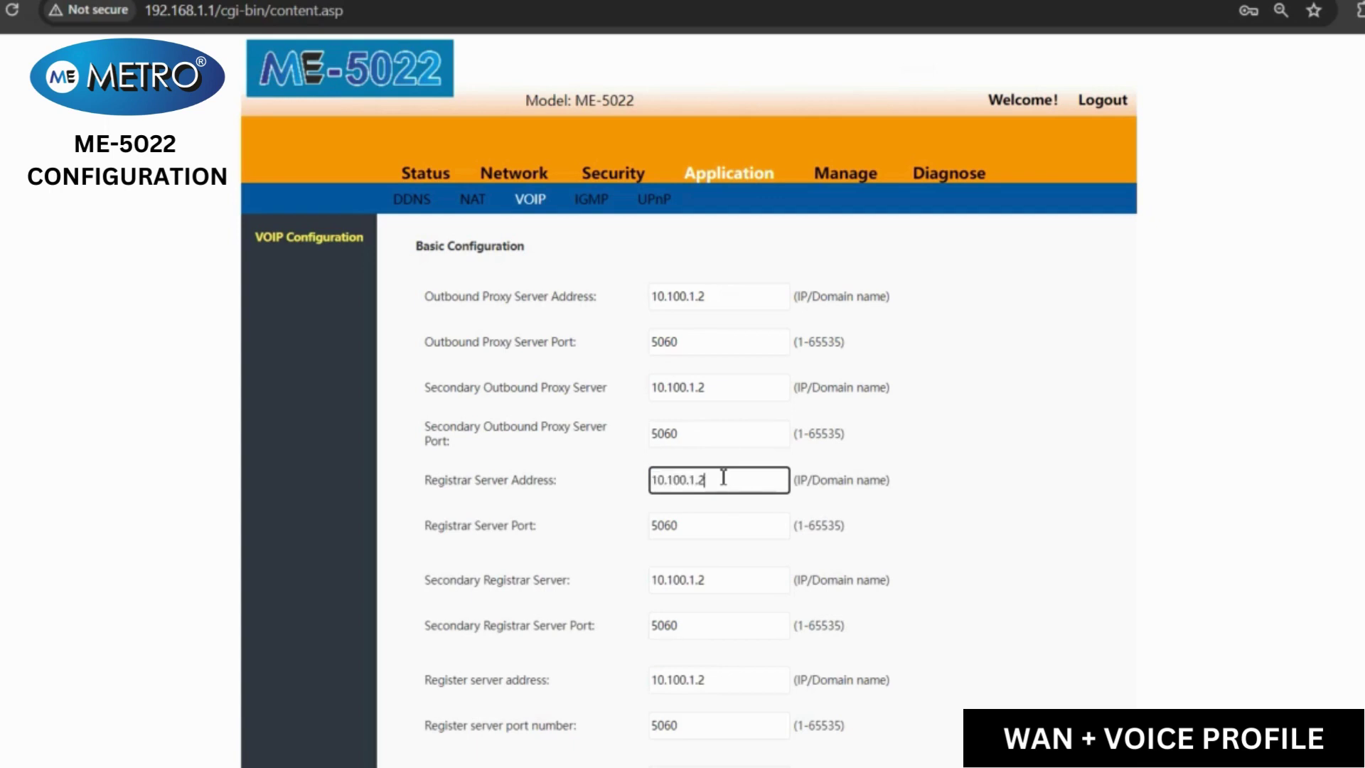
{"action": "left_click", "coordinate": [718, 583]}
{"action": "key", "text": "ctrl+a"}
{"action": "left_click", "coordinate": [718, 583]}
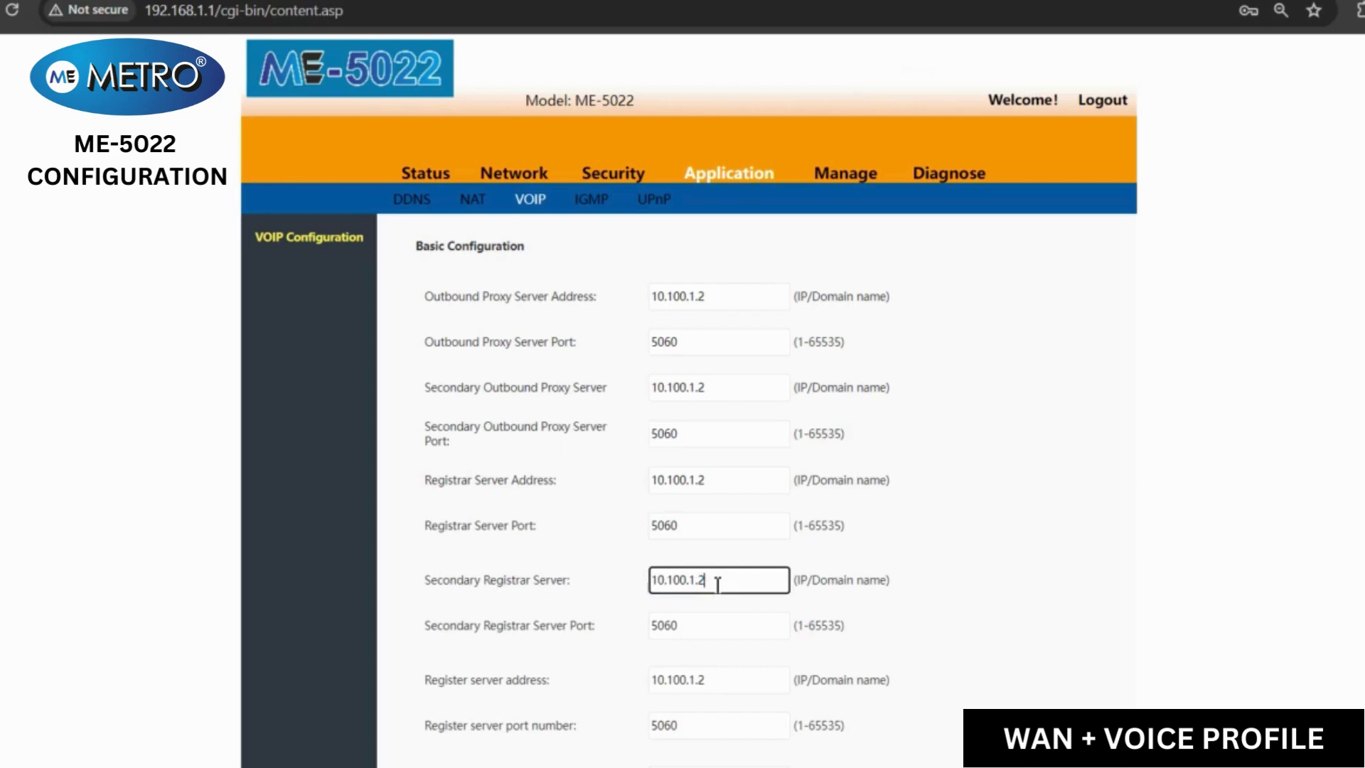
{"action": "left_click", "coordinate": [727, 684]}
{"action": "key", "text": "ctrl+a"}
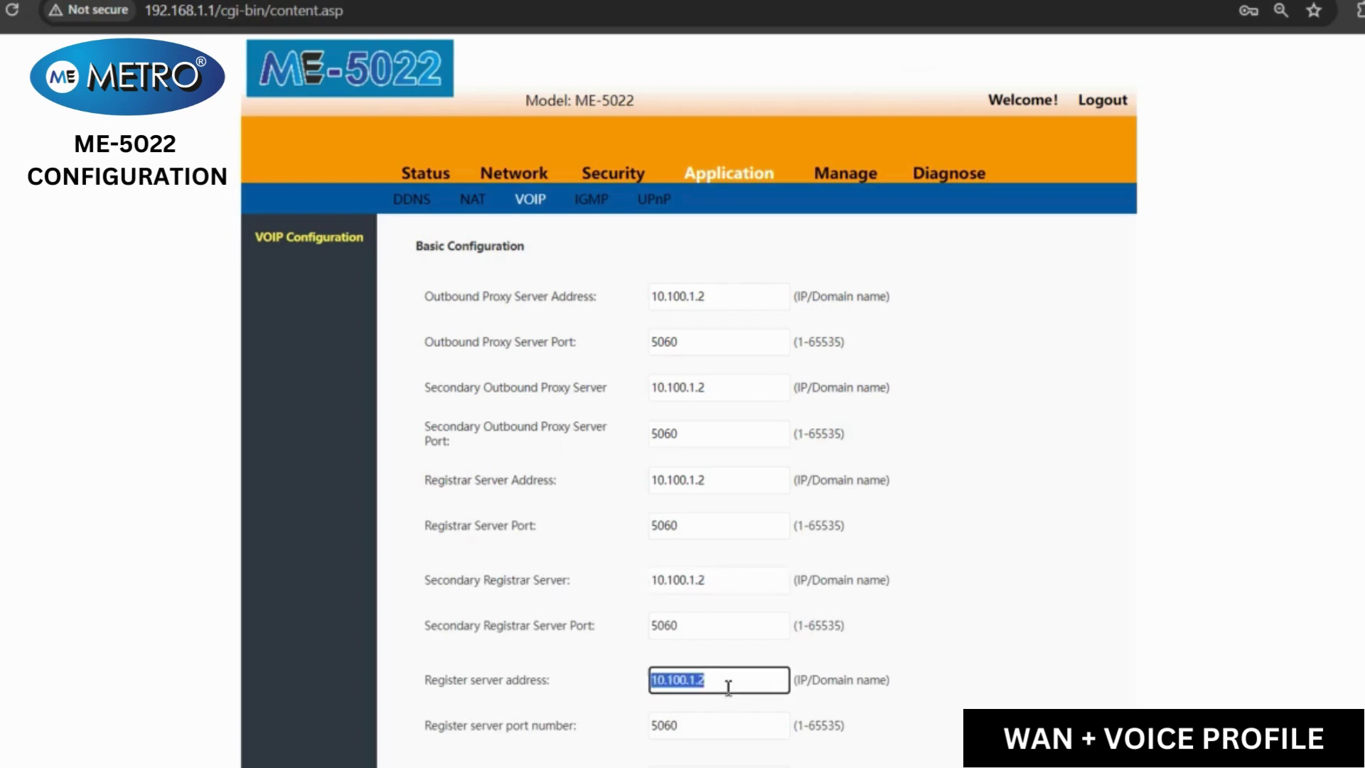
{"action": "left_click", "coordinate": [728, 685]}
{"action": "scroll", "coordinate": [1036, 596], "scroll_direction": "down", "scroll_amount": 3}
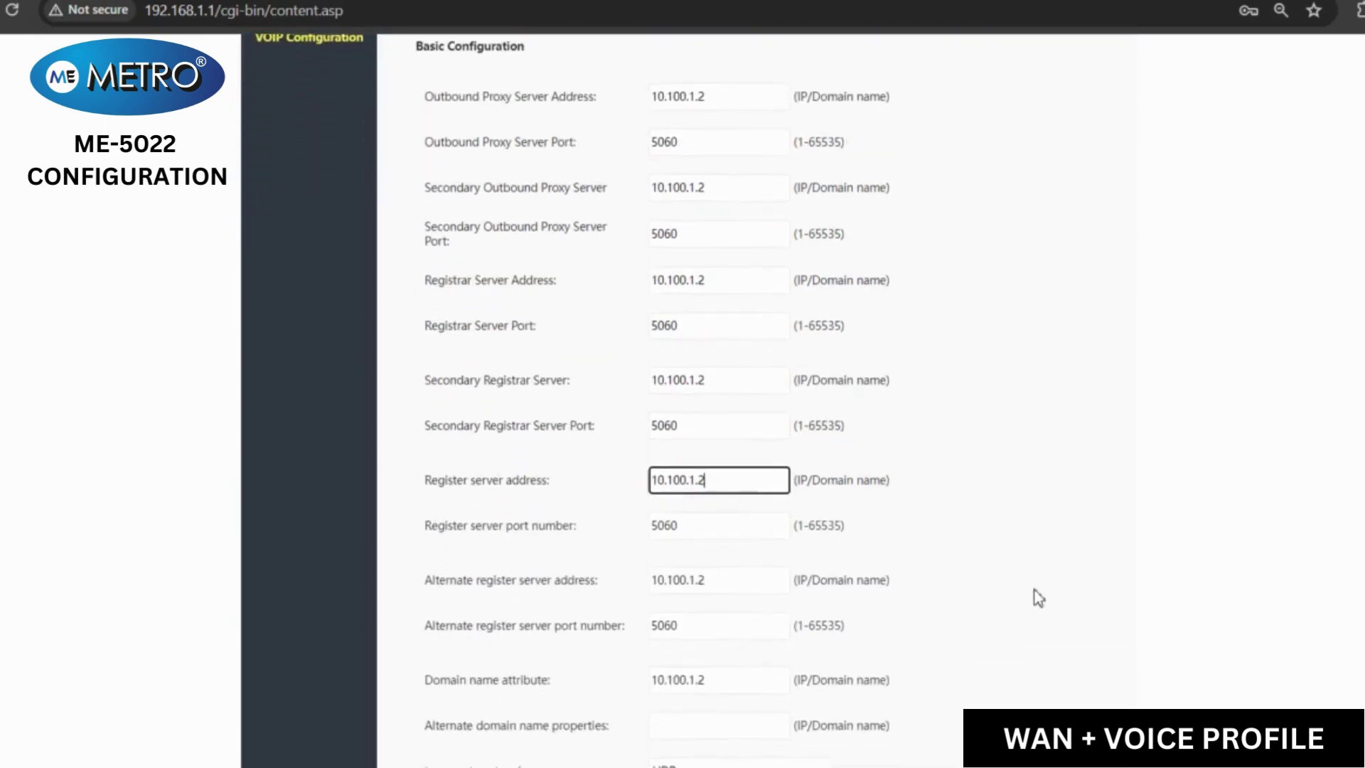
{"action": "double_click", "coordinate": [749, 586]}
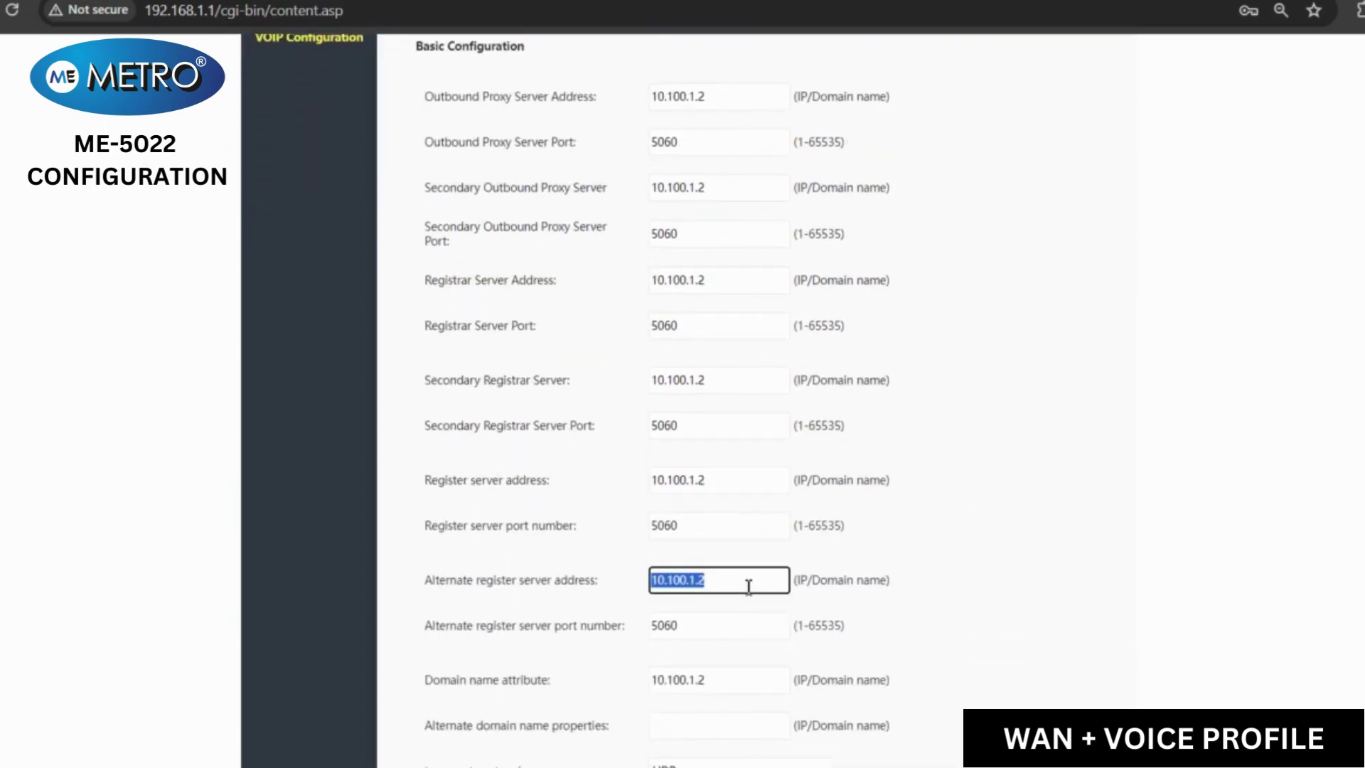
{"action": "left_click", "coordinate": [749, 586]}
{"action": "double_click", "coordinate": [739, 684]}
{"action": "left_click", "coordinate": [739, 684]}
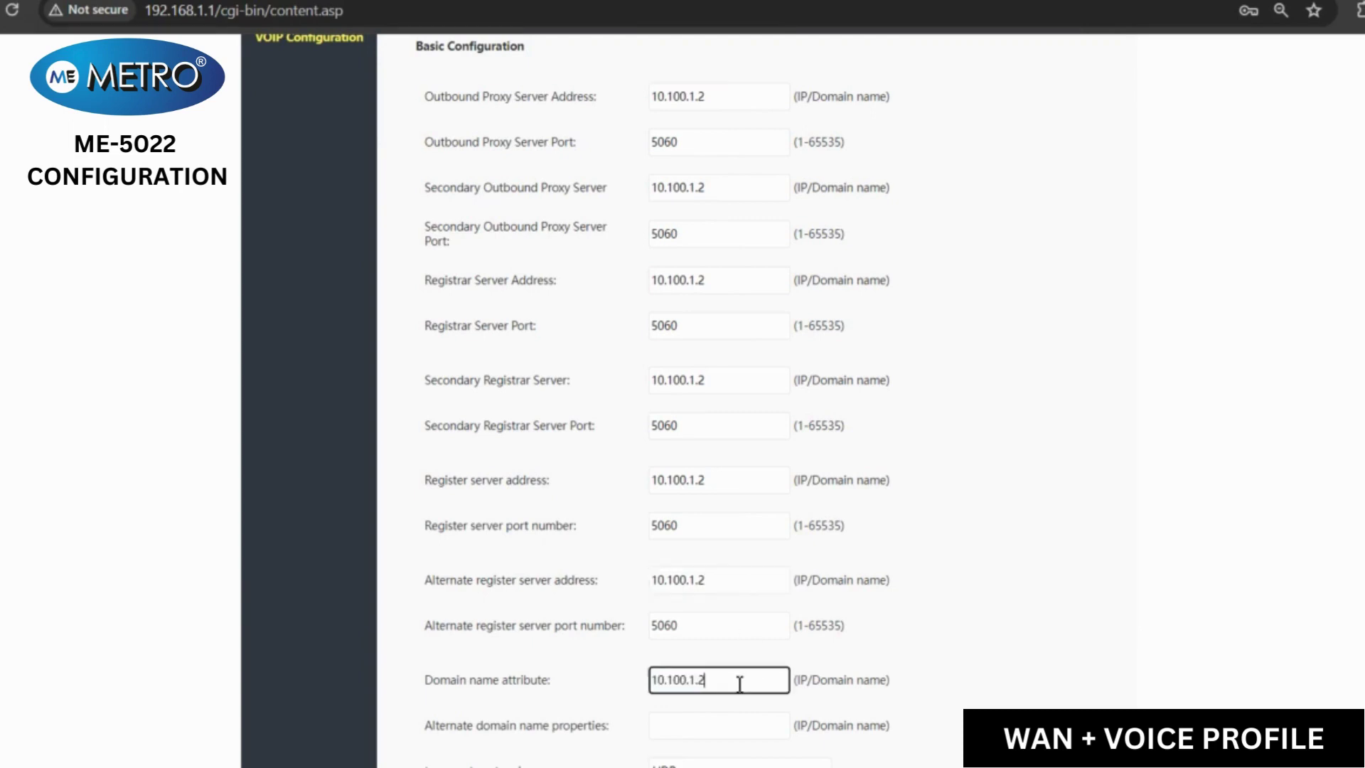
{"action": "scroll", "coordinate": [739, 686], "scroll_direction": "down", "scroll_amount": 6}
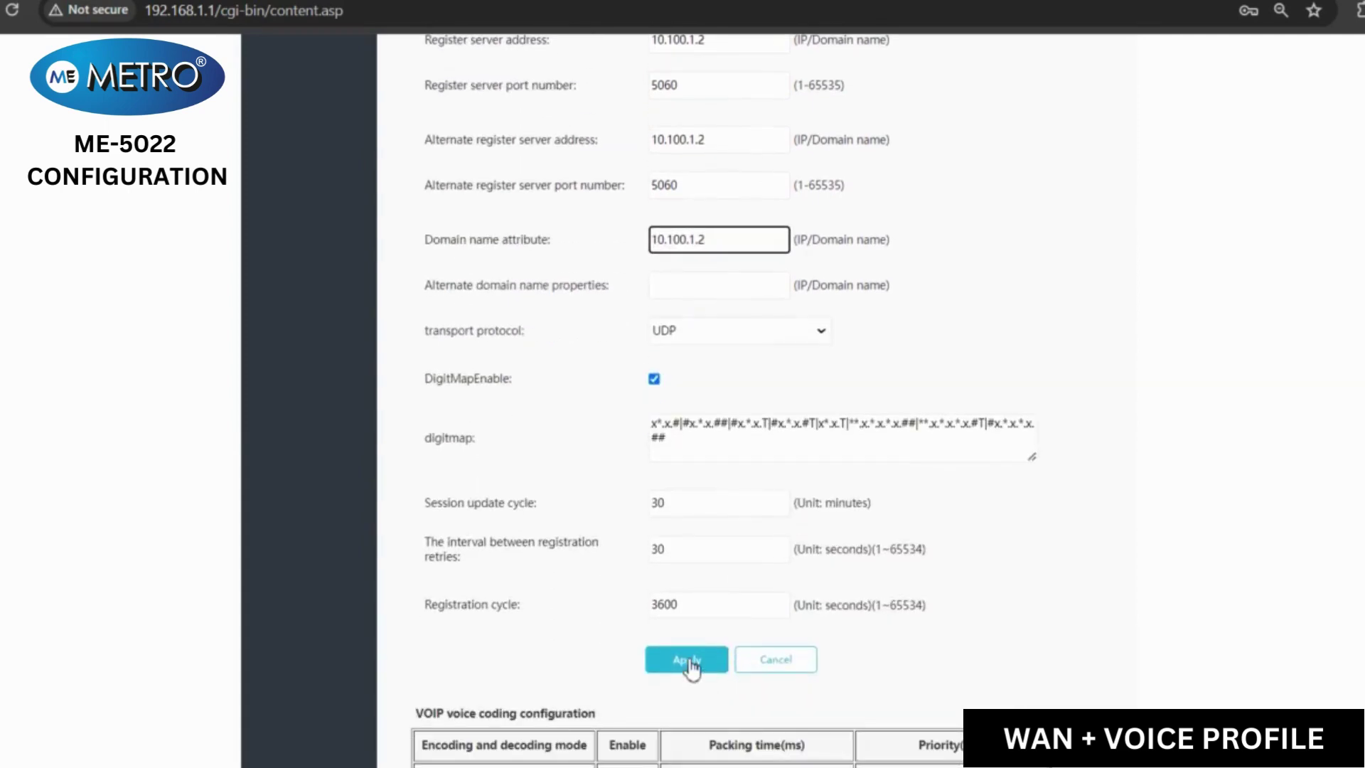
- Apply the VoIP server settings (10.100.1.2, port 5060)
{"action": "left_click", "coordinate": [688, 659]}
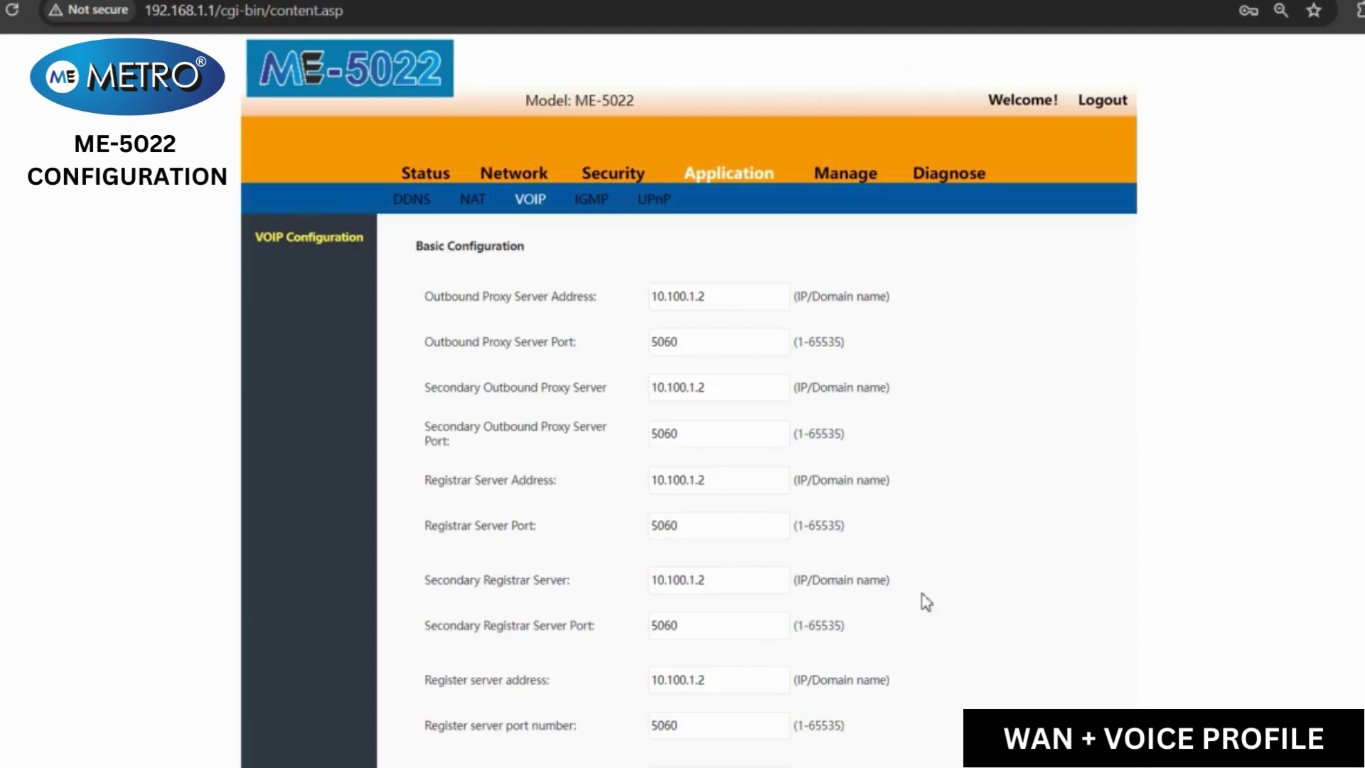
{"action": "scroll", "coordinate": [926, 601], "scroll_direction": "down", "scroll_amount": 5}
{"action": "scroll", "coordinate": [925, 602], "scroll_direction": "down", "scroll_amount": 7}
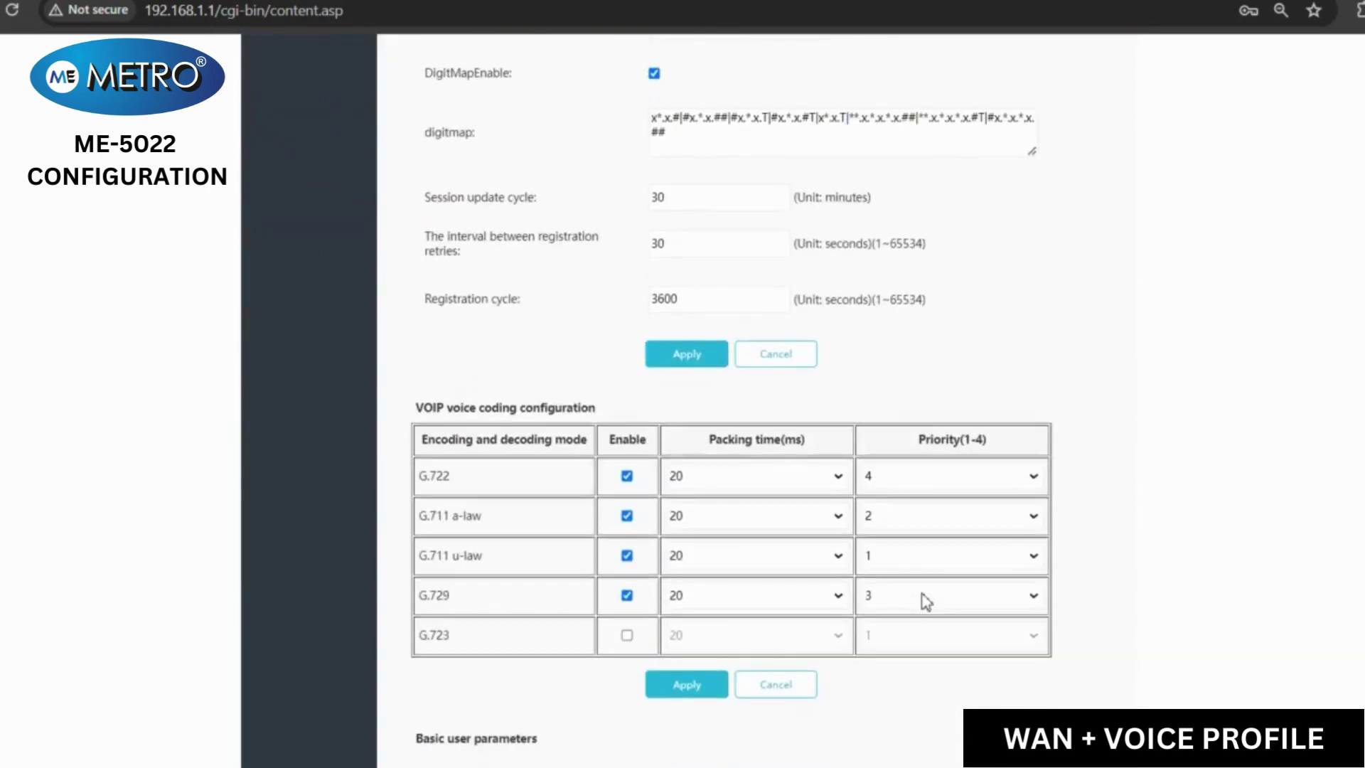
{"action": "scroll", "coordinate": [925, 602], "scroll_direction": "down", "scroll_amount": 3}
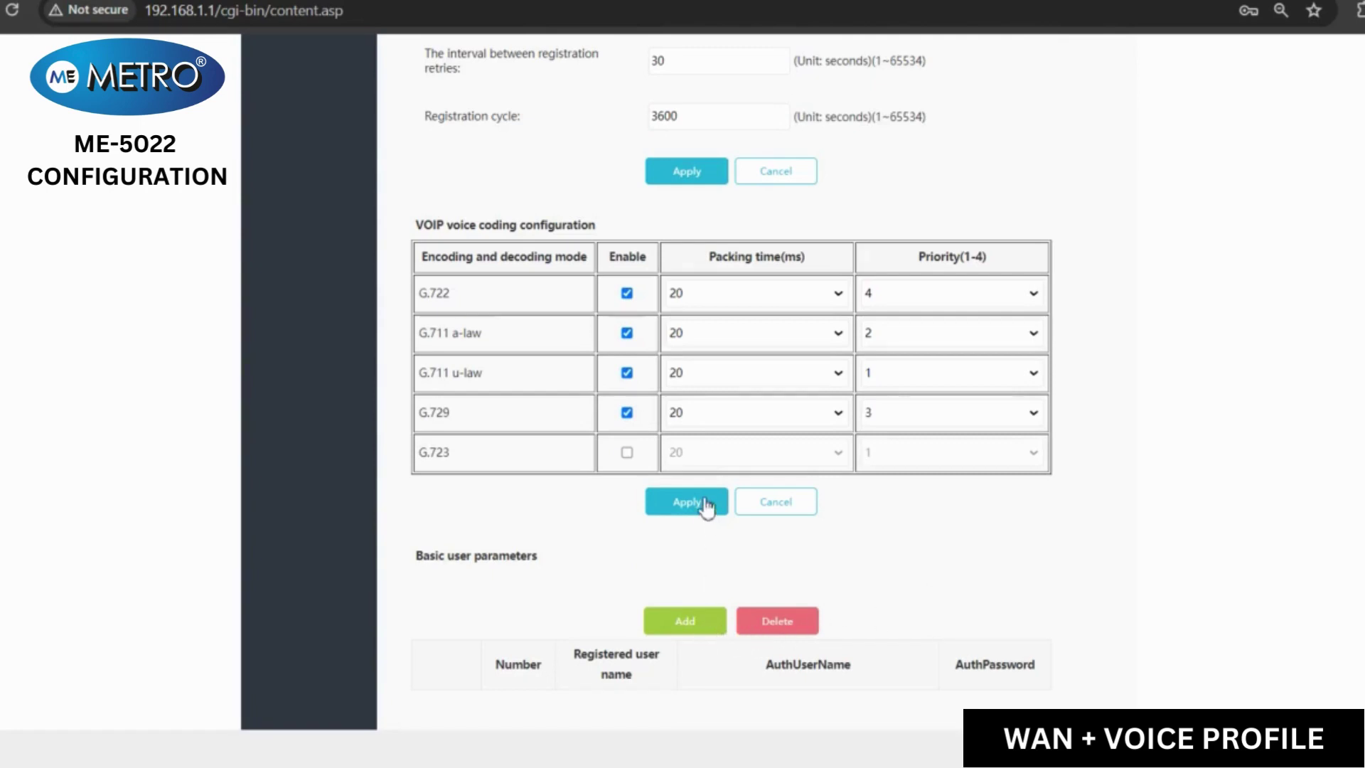
- Add a SIP user with its telephone number, matching auth username and password, and apply
{"action": "left_click", "coordinate": [702, 623]}
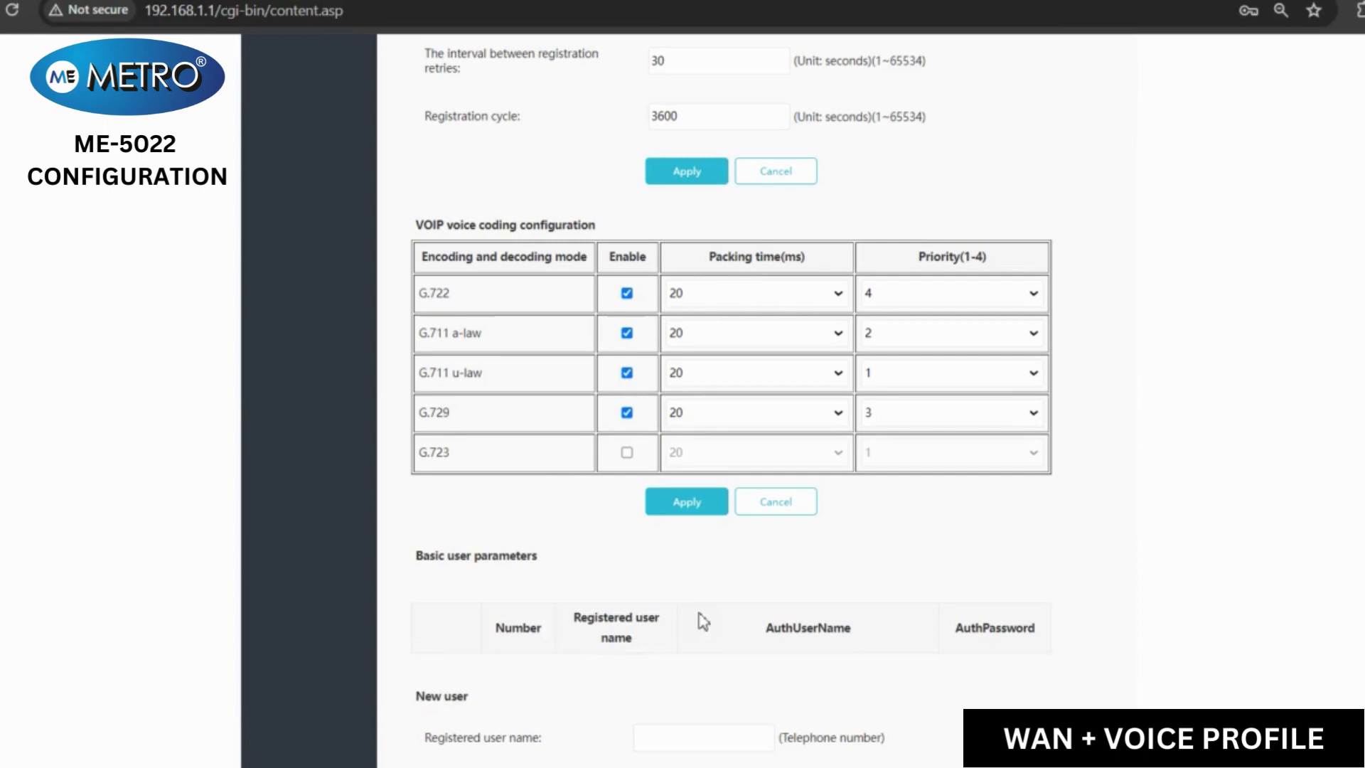
{"action": "scroll", "coordinate": [628, 685], "scroll_direction": "down", "scroll_amount": 3}
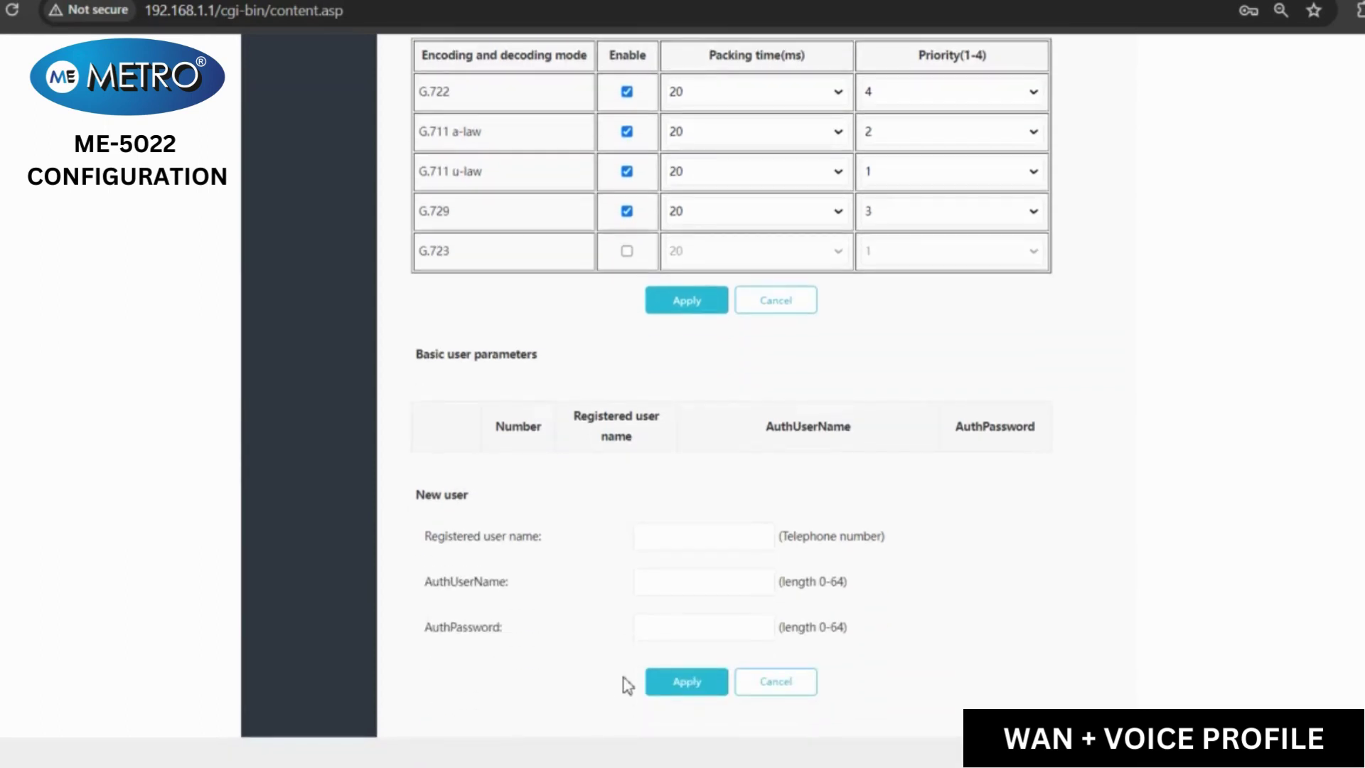
{"action": "left_click", "coordinate": [679, 539]}
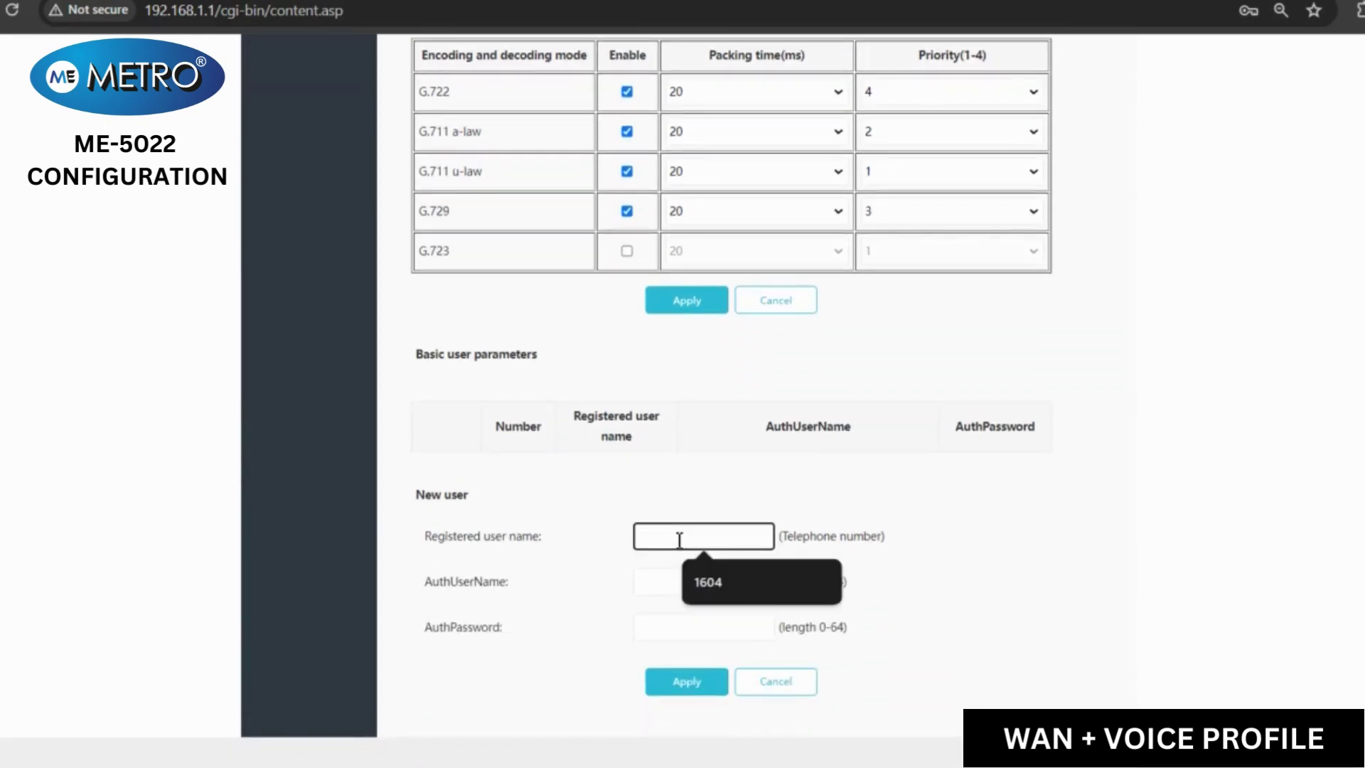
{"action": "type", "text": "1604"}
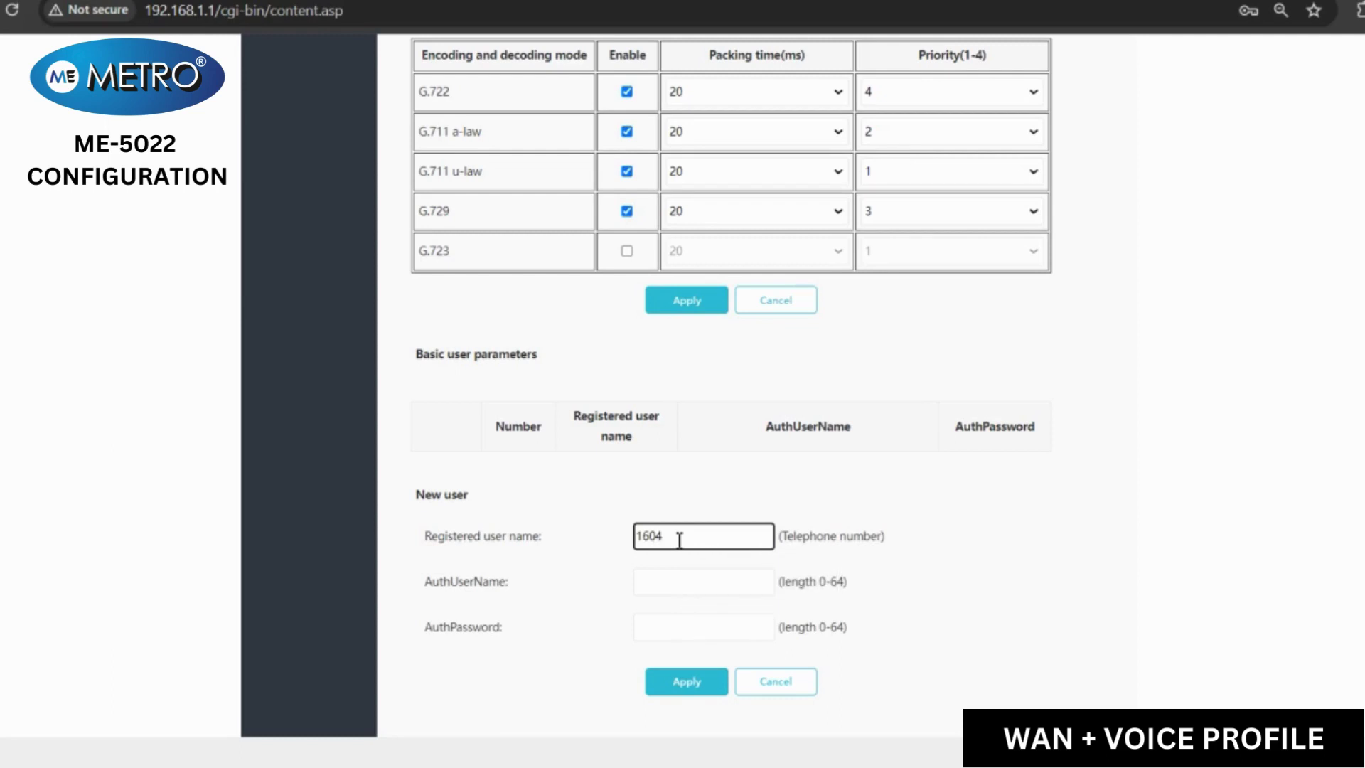
{"action": "left_click", "coordinate": [679, 575]}
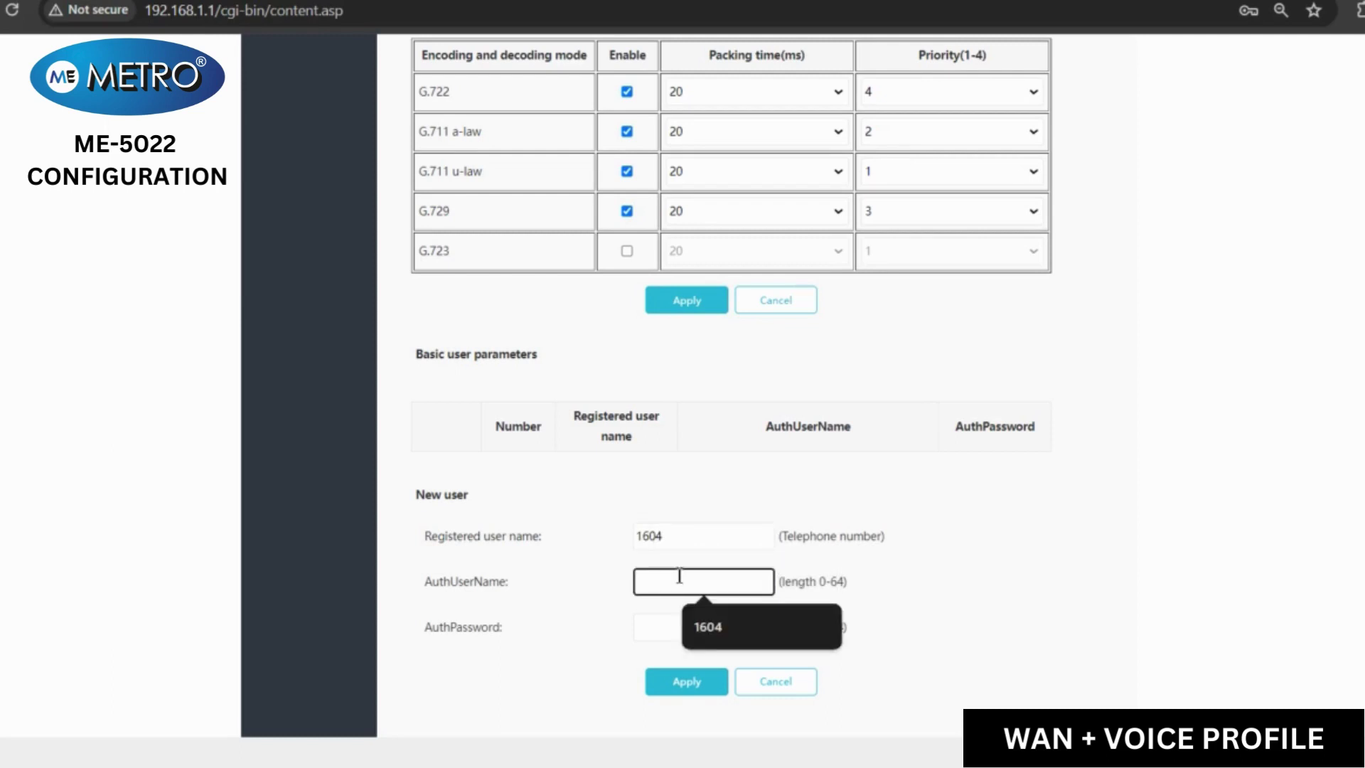
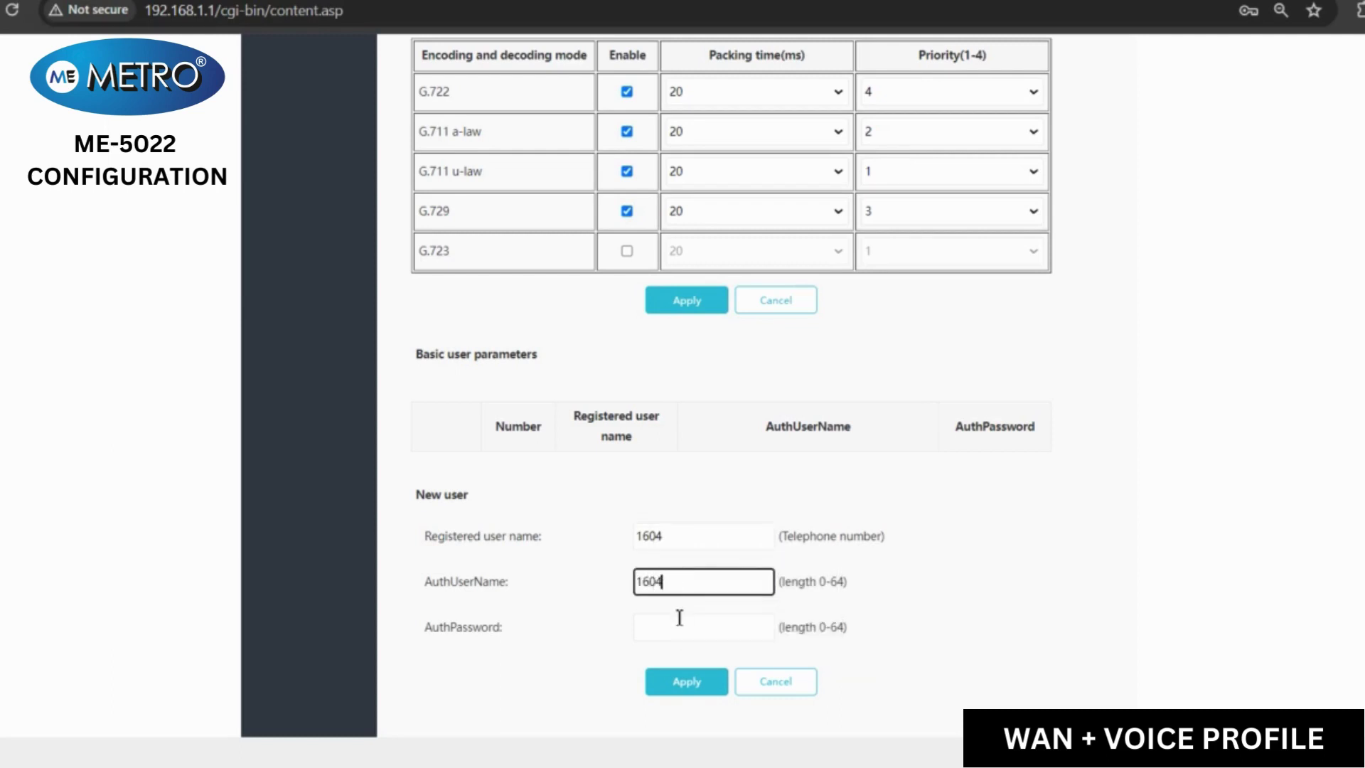
{"action": "left_click", "coordinate": [678, 625]}
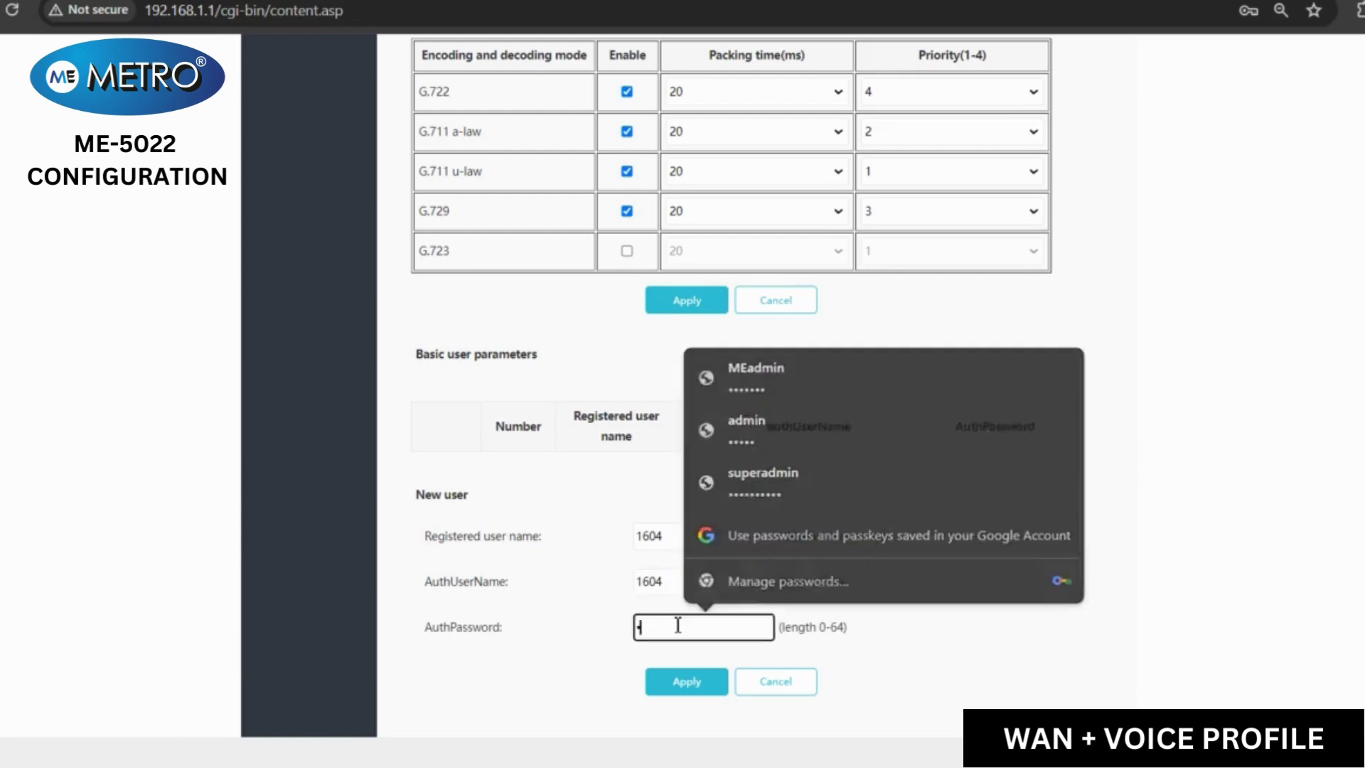
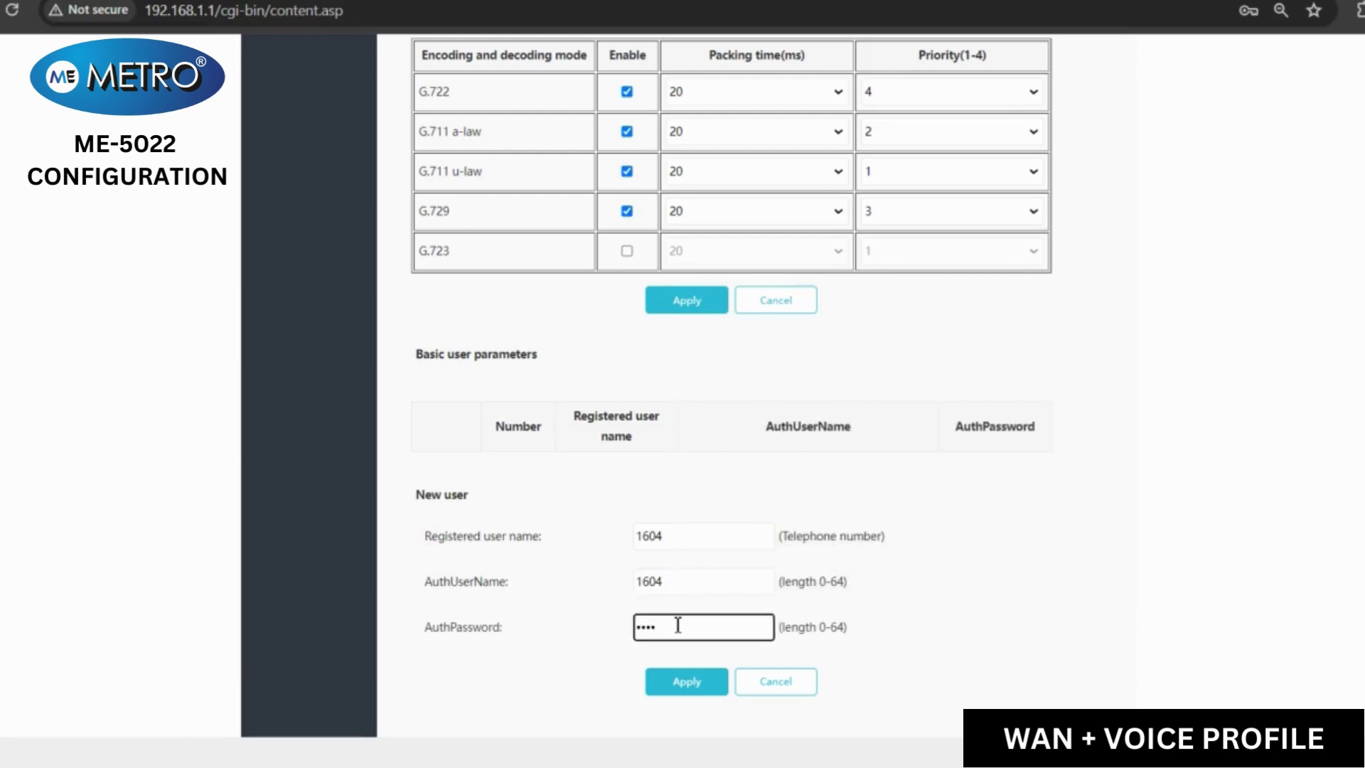
{"action": "left_click", "coordinate": [689, 686]}
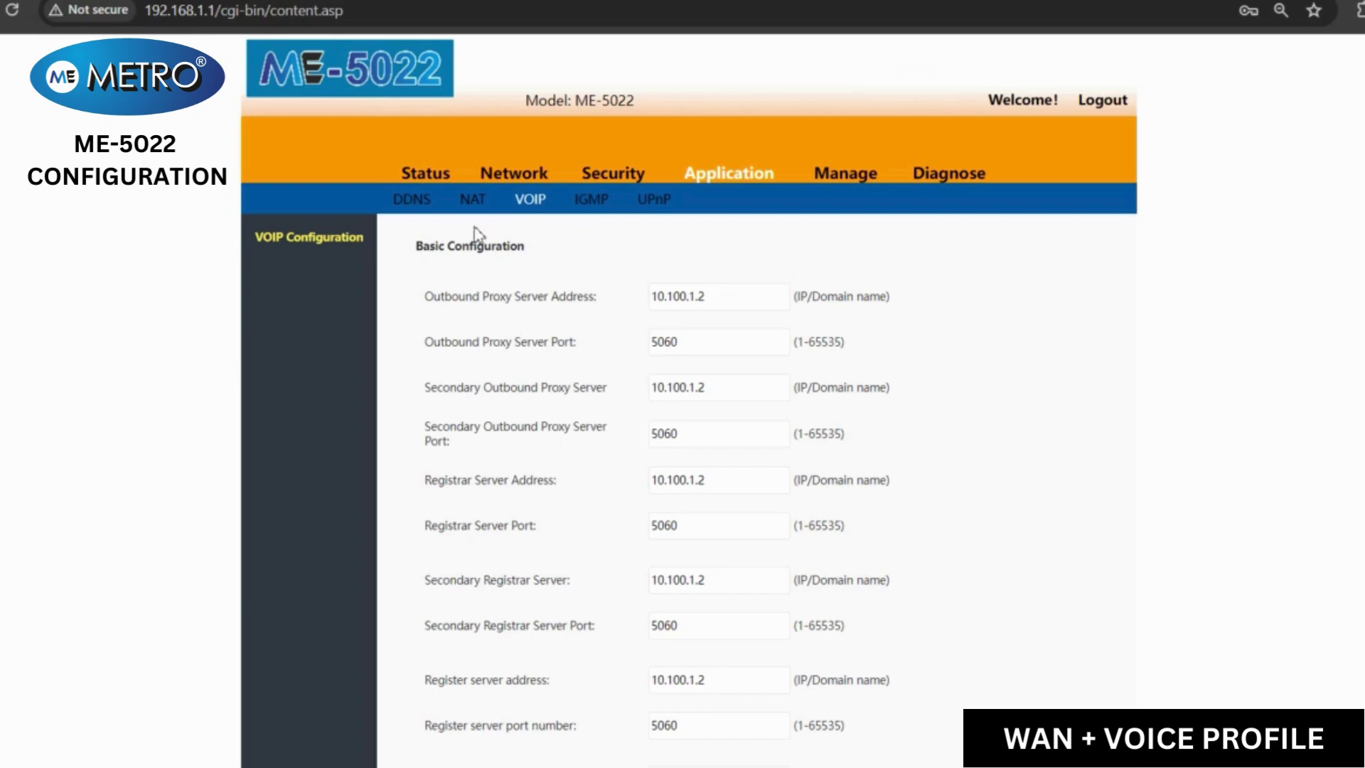
- Check the VOIP_INTERNET WAN settings under Network, then the device status and voice line registration
{"action": "left_click", "coordinate": [524, 174]}
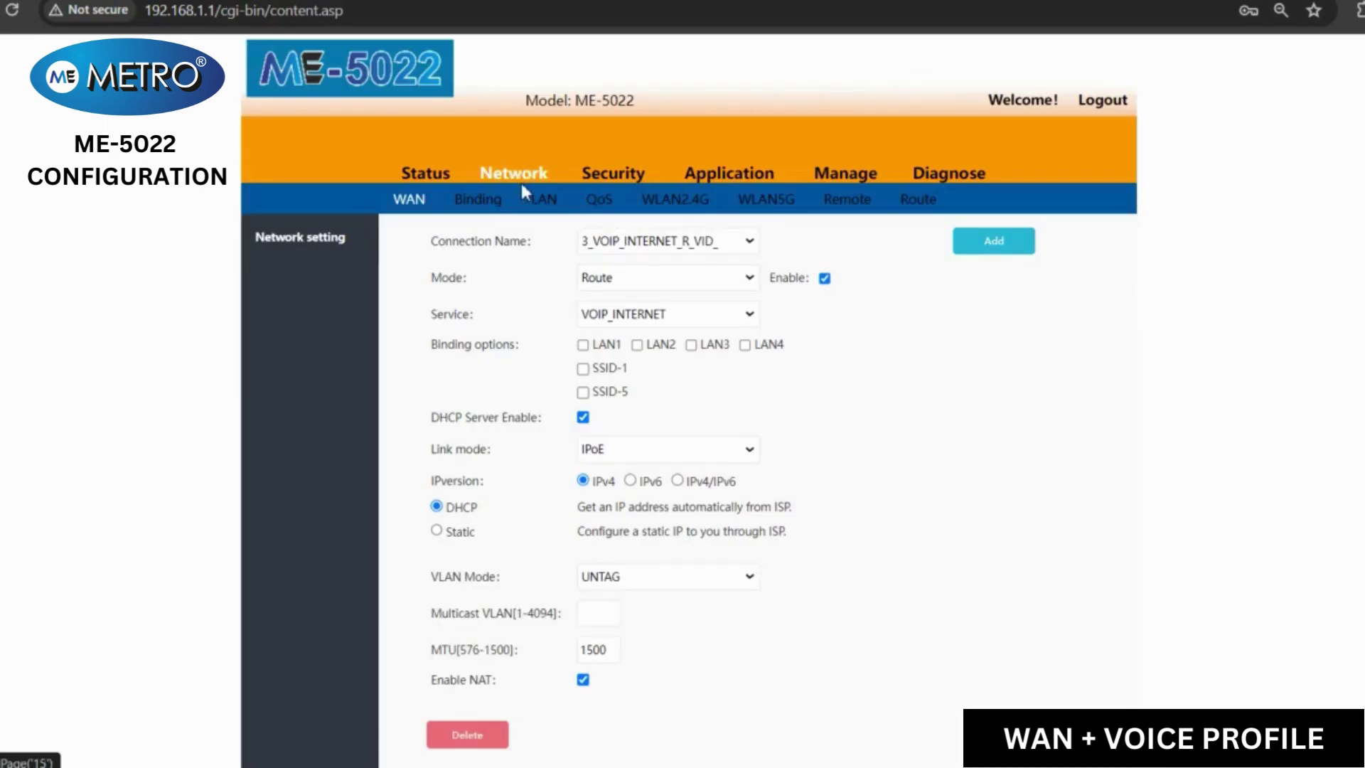
{"action": "left_click", "coordinate": [443, 184]}
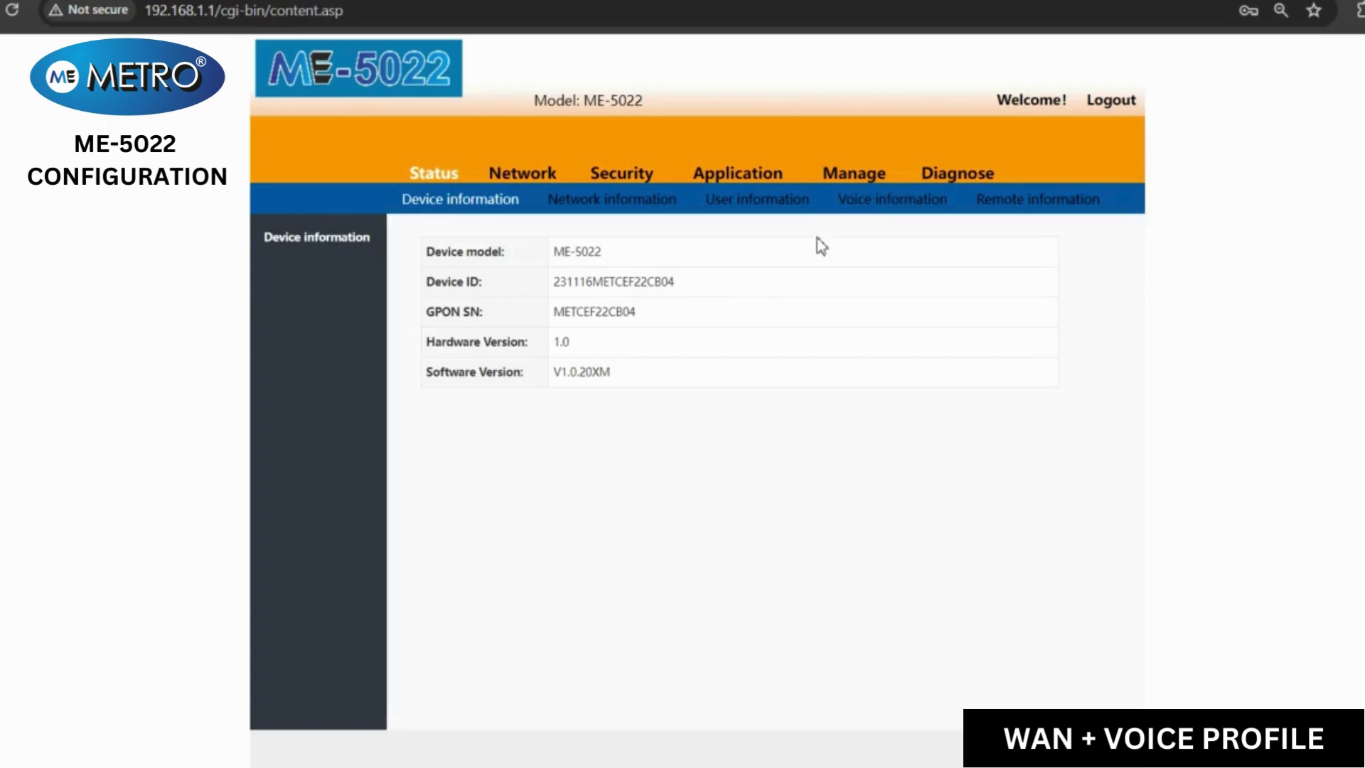
{"action": "left_click", "coordinate": [855, 213]}
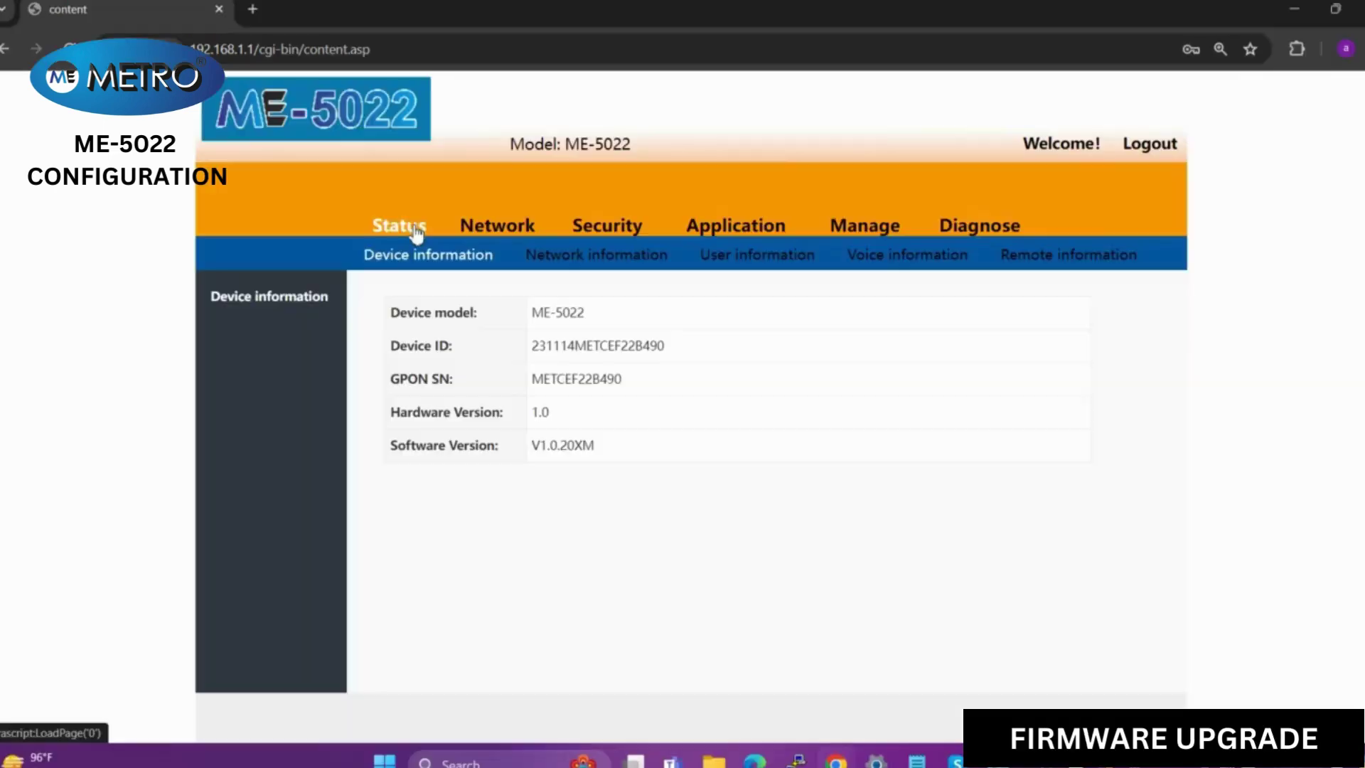
- Load cgi-bin/upgrade.asp by editing the address, then cancel the firmware file picker without selecting a file
{"action": "left_click", "coordinate": [332, 53]}
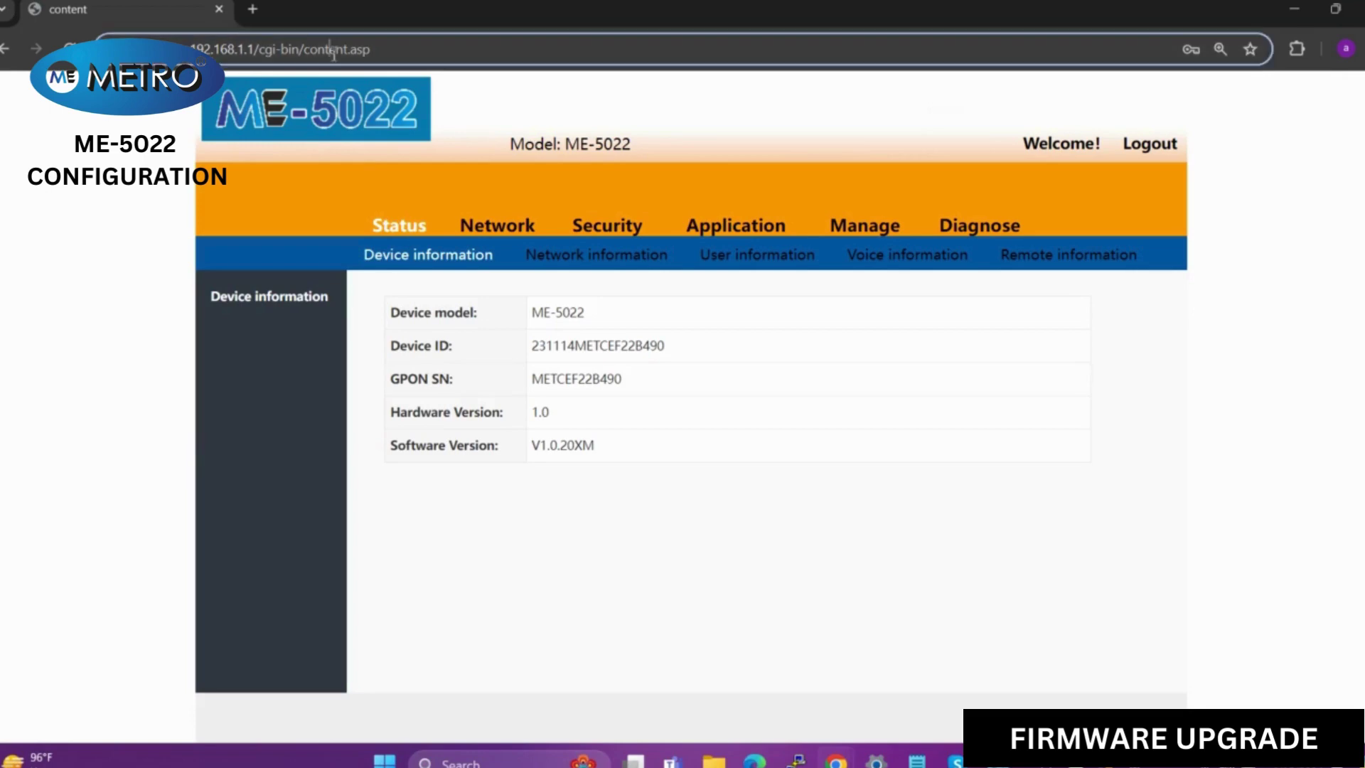
{"action": "double_click", "coordinate": [331, 53]}
{"action": "type", "text": "upgrad"}
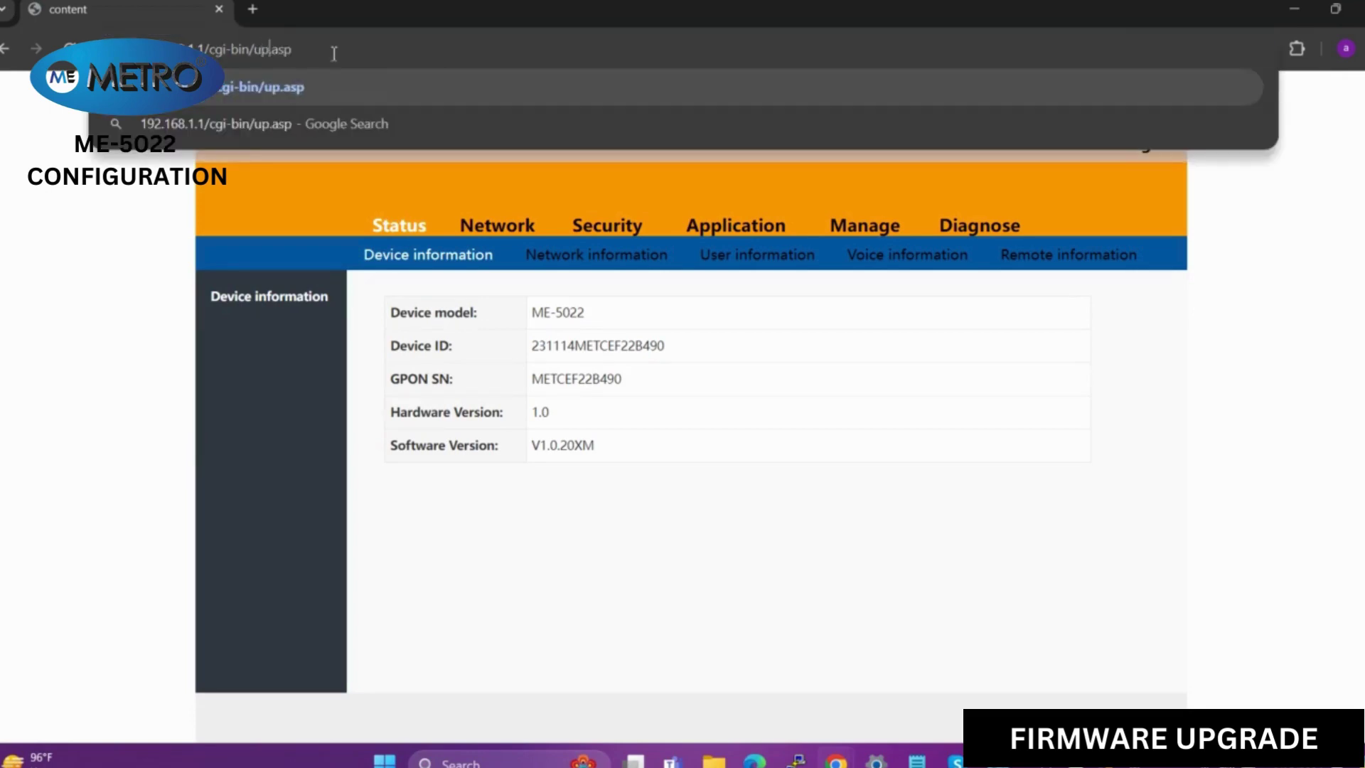
{"action": "type", "text": "e"}
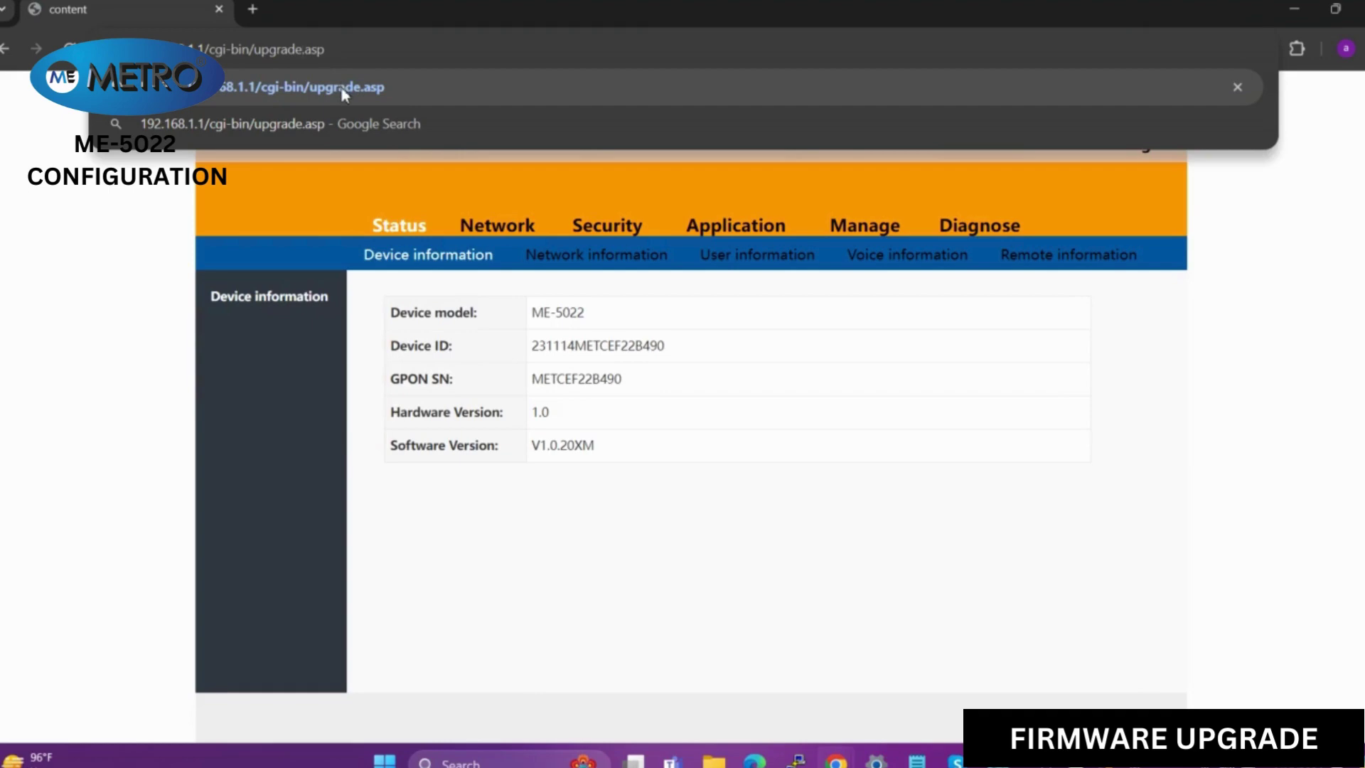
{"action": "key", "text": "Return"}
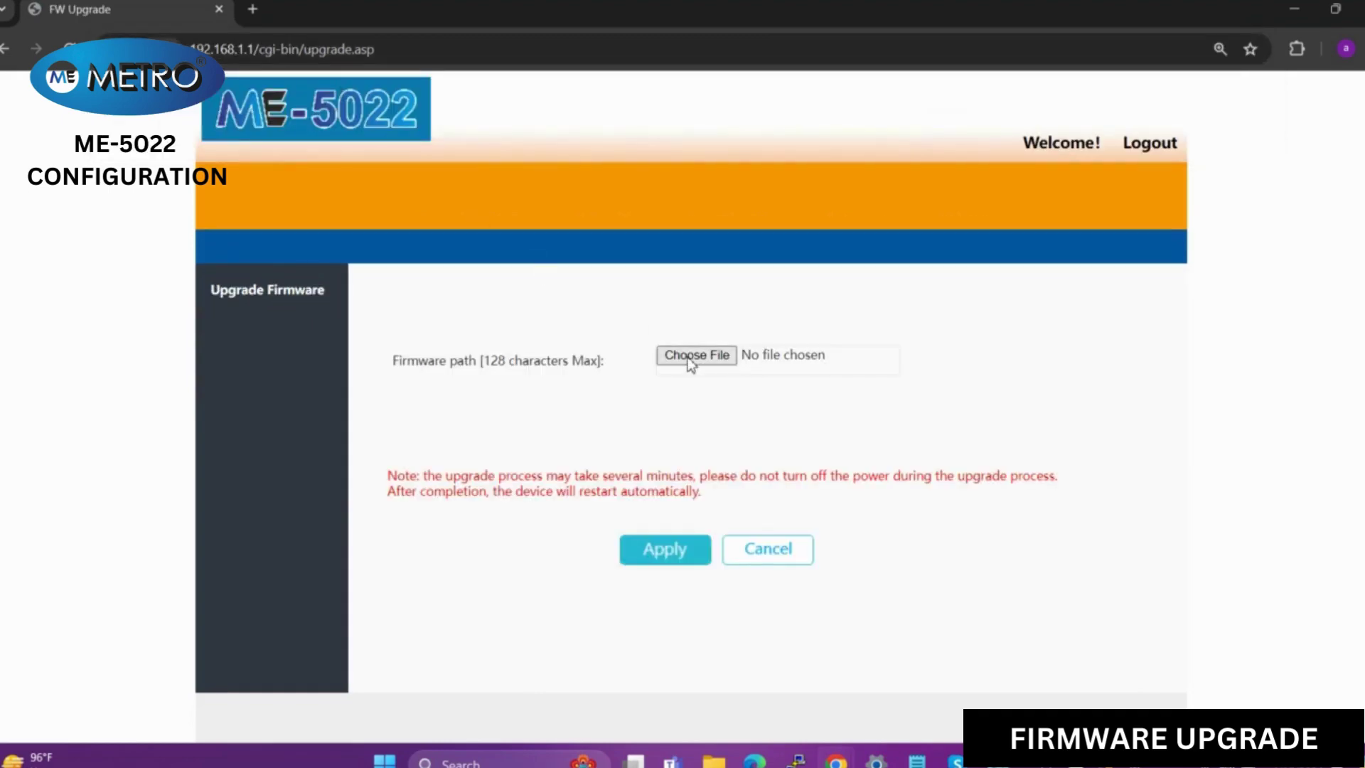
{"action": "left_click", "coordinate": [688, 362]}
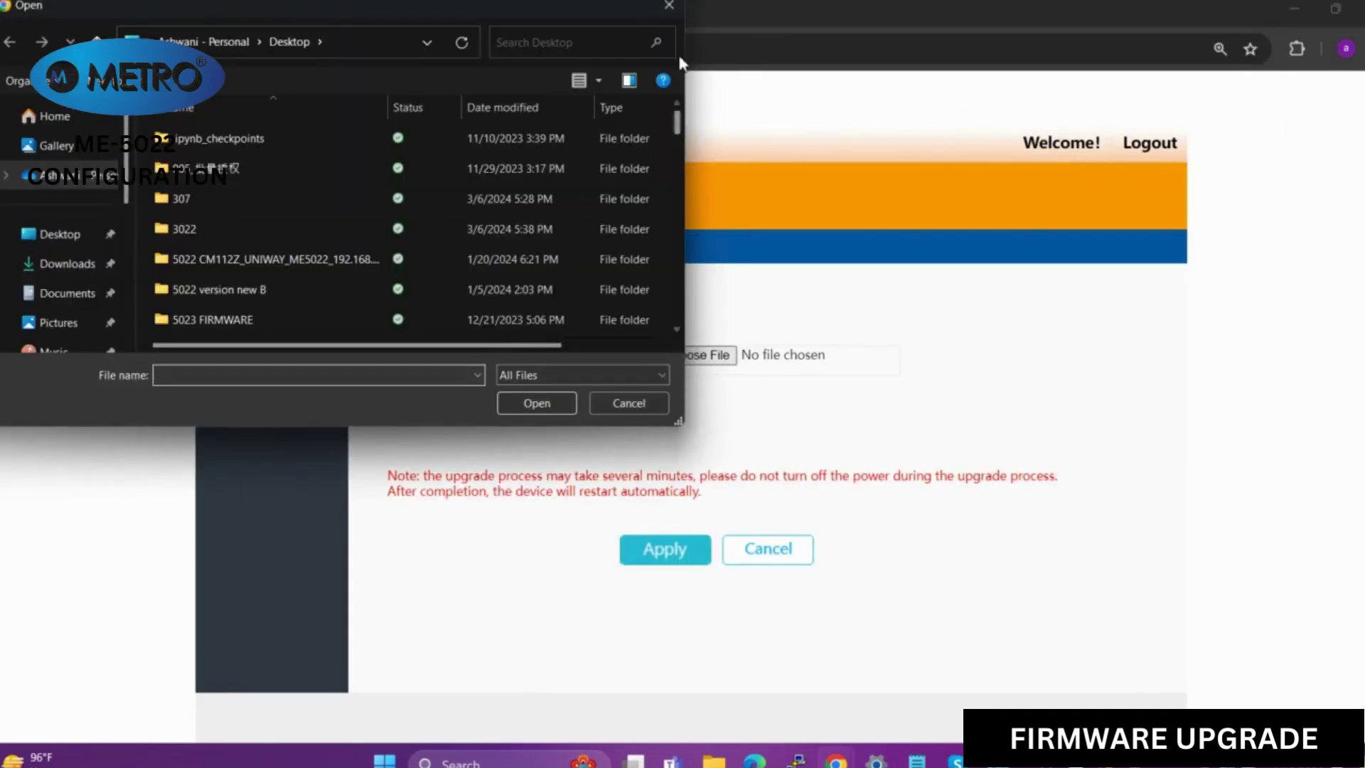
{"action": "left_click", "coordinate": [674, 9]}
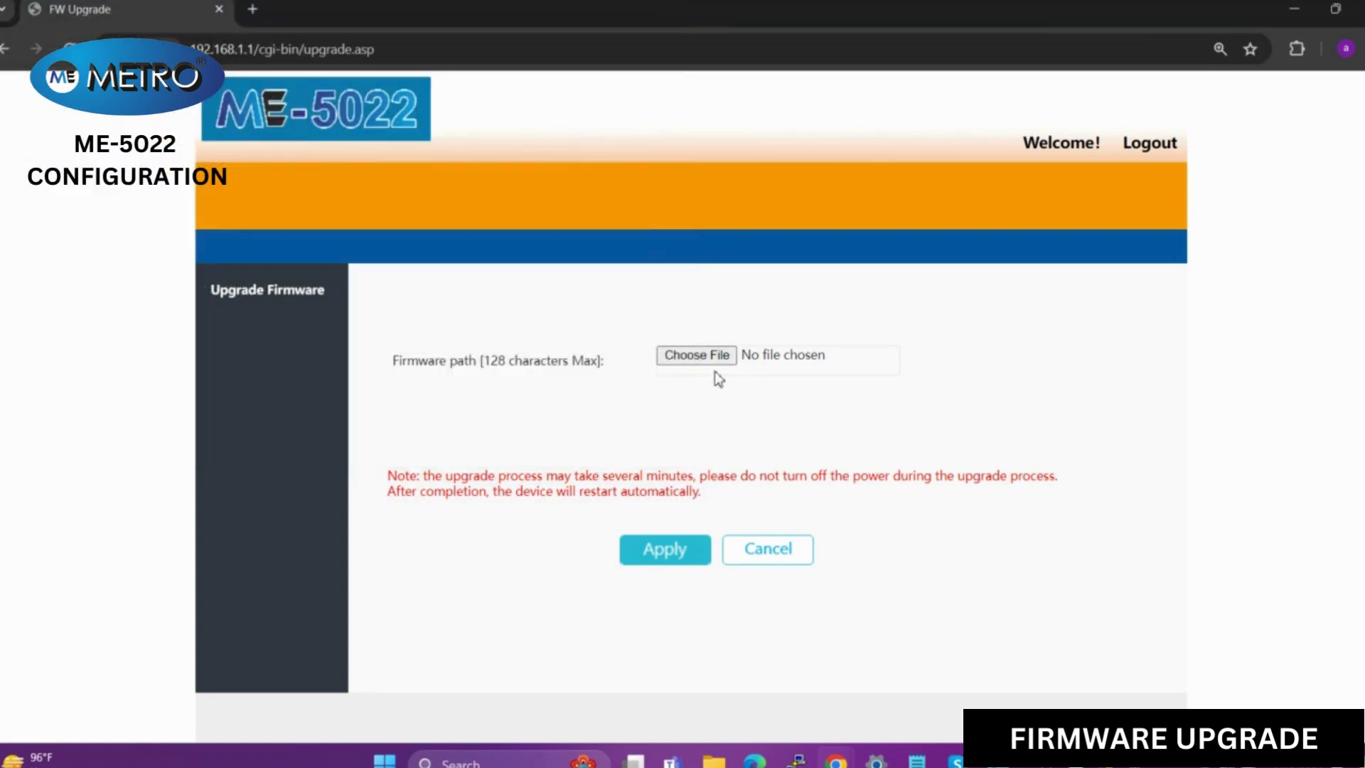